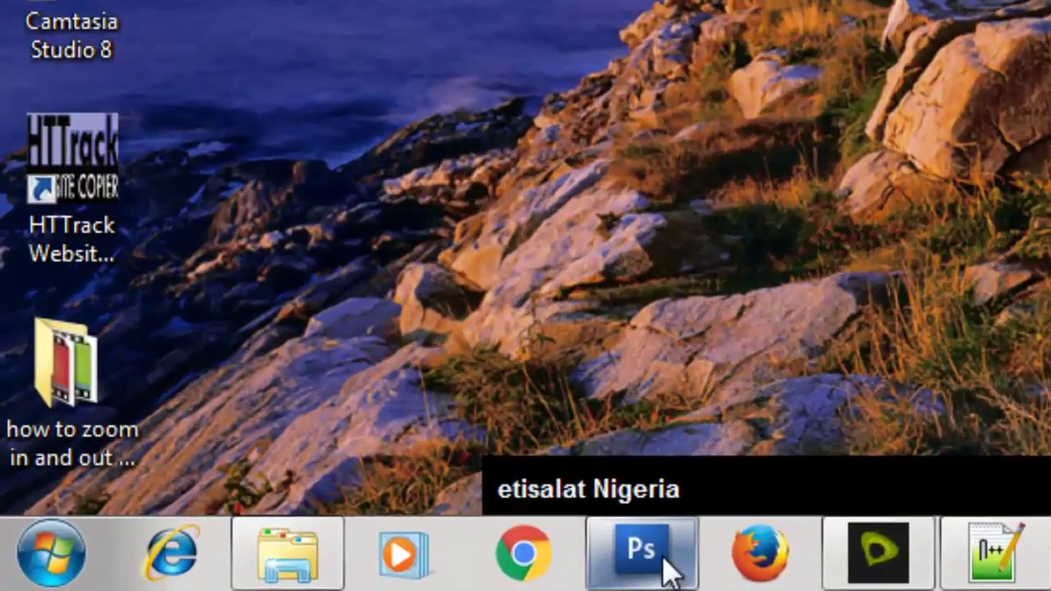
Bring Photoshop forward and arrange the windows with Untitled-1 in front of macbookpro.jpg
{"action": "mouse_move", "coordinate": [227, 579]}
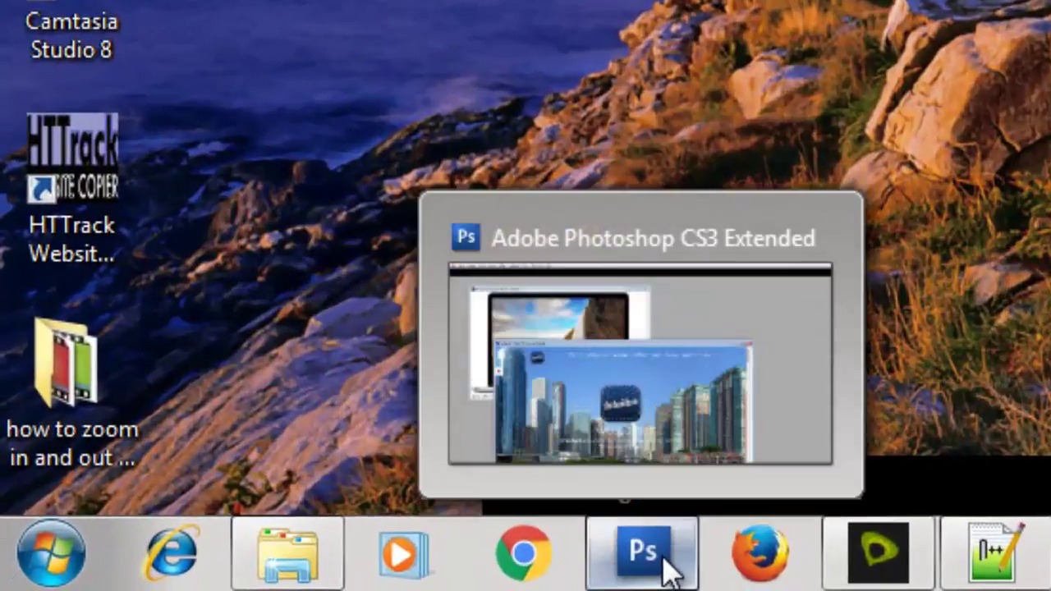
{"action": "left_click", "coordinate": [662, 555]}
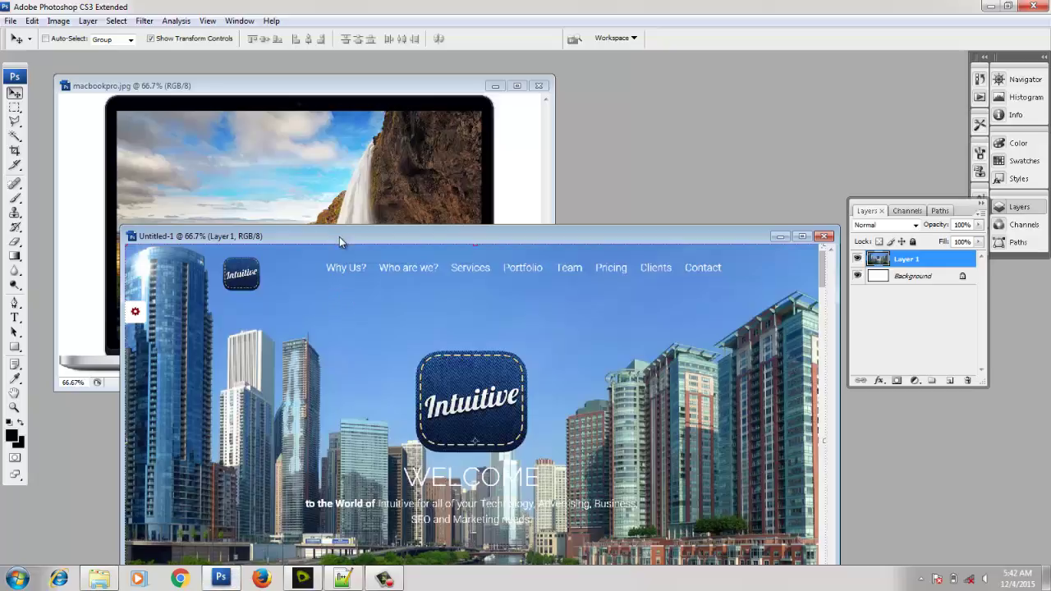
{"action": "left_click_drag", "start_coordinate": [339, 236], "coordinate": [388, 193]}
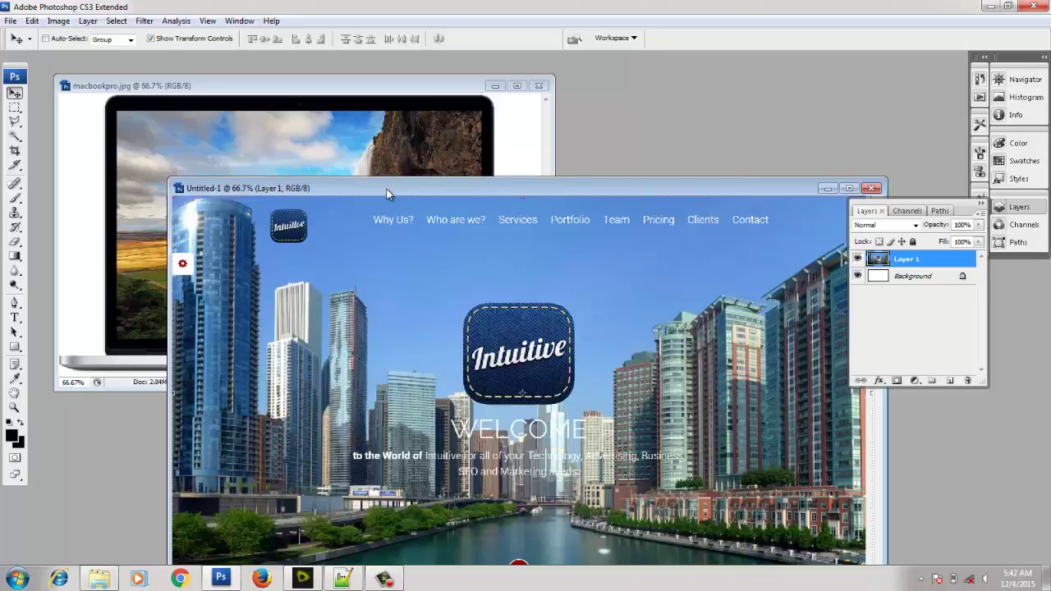
{"action": "left_click", "coordinate": [343, 88]}
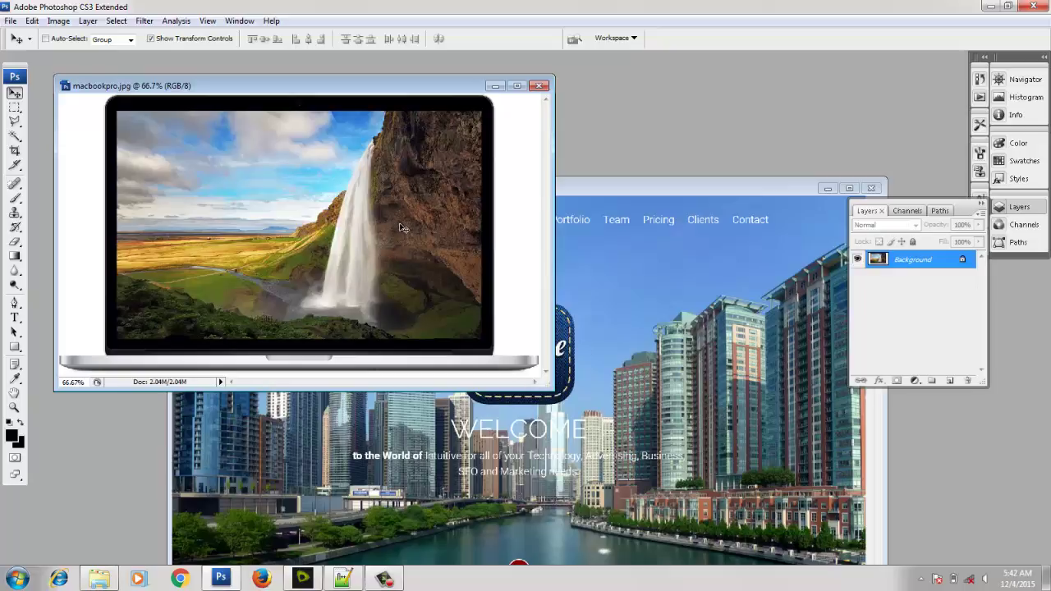
{"action": "left_click", "coordinate": [597, 200]}
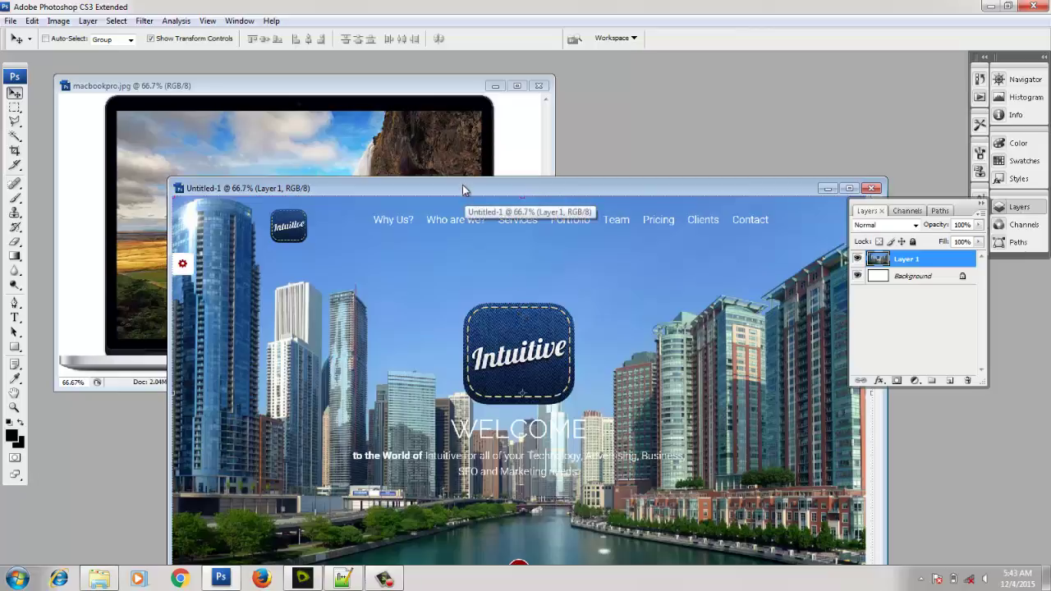
{"action": "left_click_drag", "start_coordinate": [462, 185], "coordinate": [377, 113]}
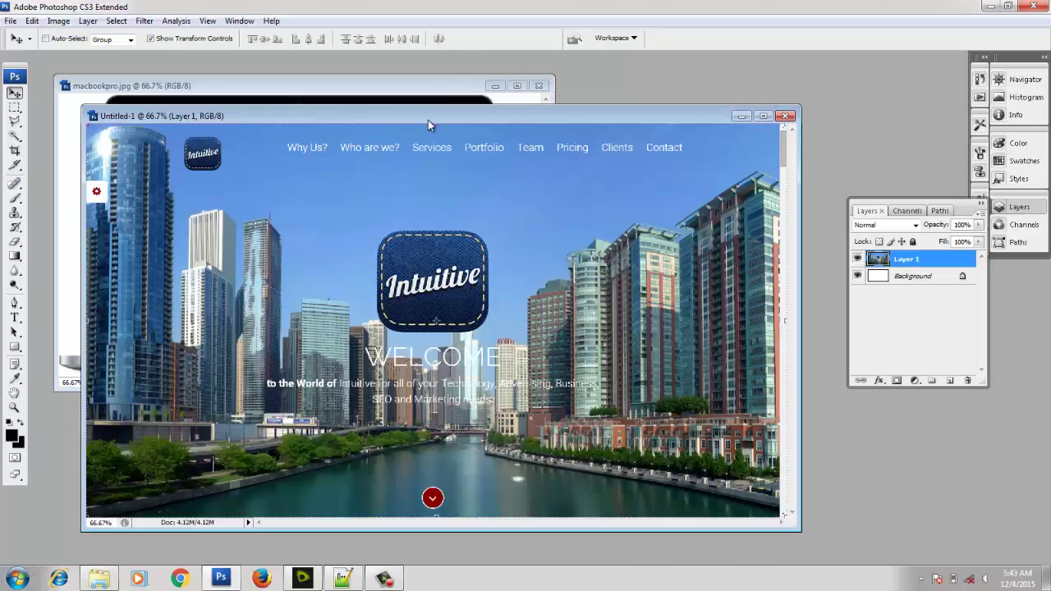
Drag the website screenshot from Untitled-1 into macbookpro.jpg as a new layer
{"action": "left_click_drag", "start_coordinate": [442, 117], "coordinate": [626, 181]}
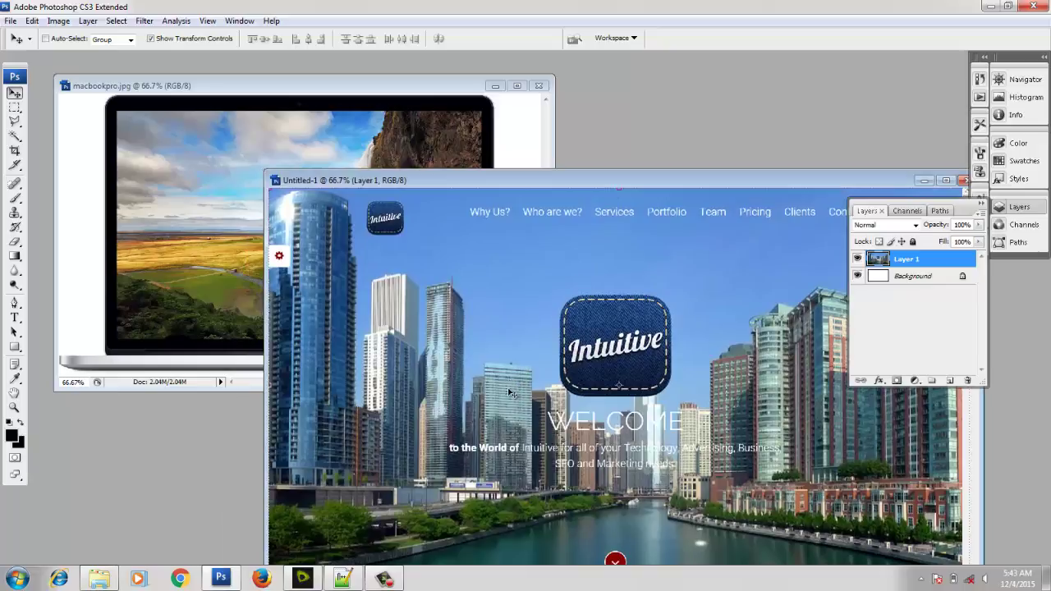
{"action": "left_click_drag", "start_coordinate": [509, 392], "coordinate": [222, 274]}
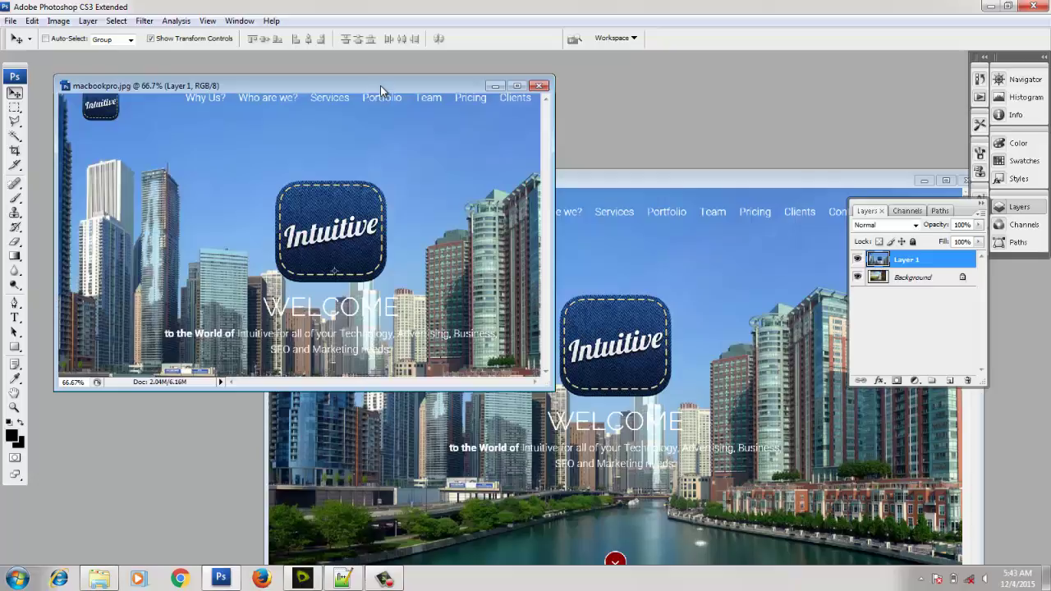
{"action": "left_click_drag", "start_coordinate": [381, 85], "coordinate": [474, 100]}
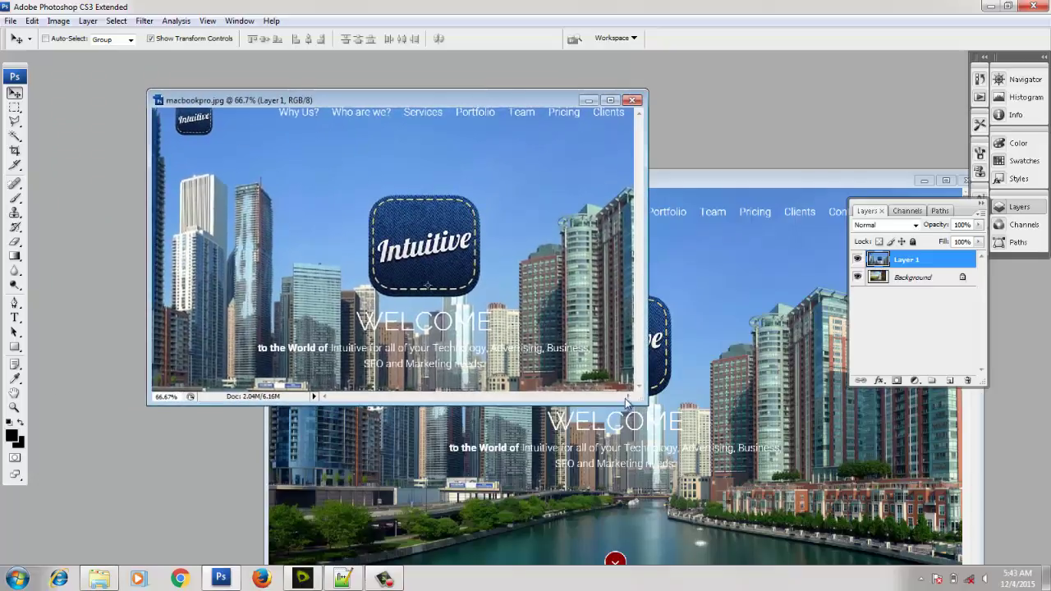
Enlarge the macbookpro.jpg document window to fill more of the workspace
{"action": "left_click_drag", "start_coordinate": [640, 403], "coordinate": [831, 563]}
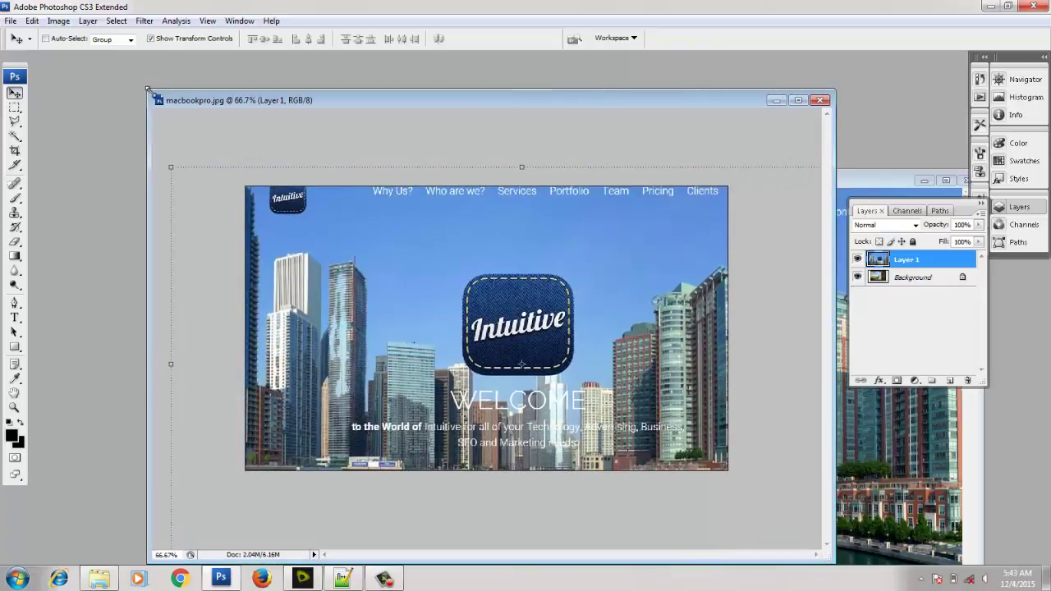
{"action": "left_click_drag", "start_coordinate": [147, 88], "coordinate": [56, 62]}
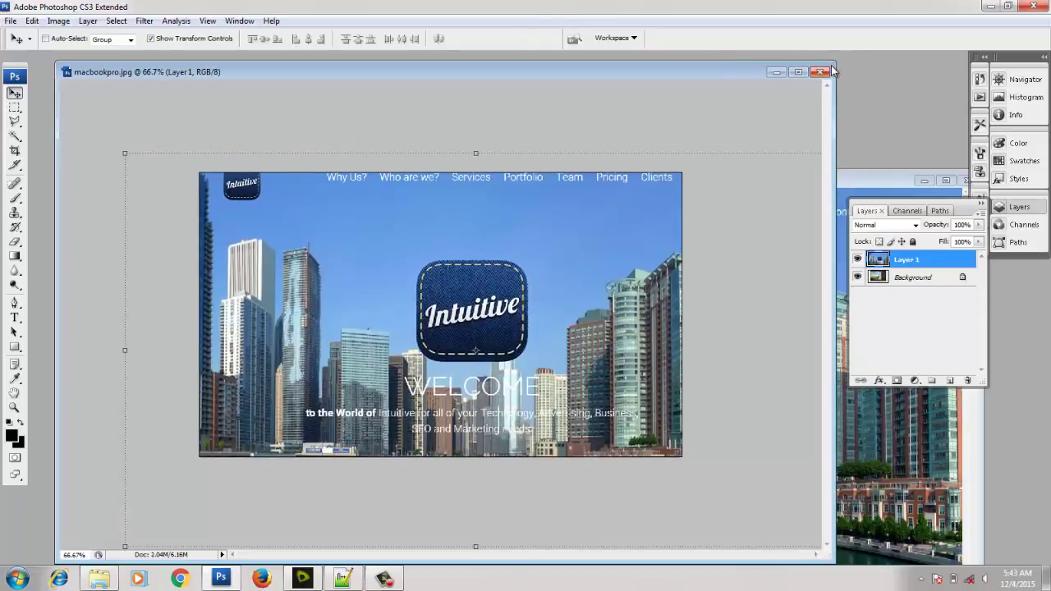
{"action": "left_click_drag", "start_coordinate": [834, 62], "coordinate": [918, 54]}
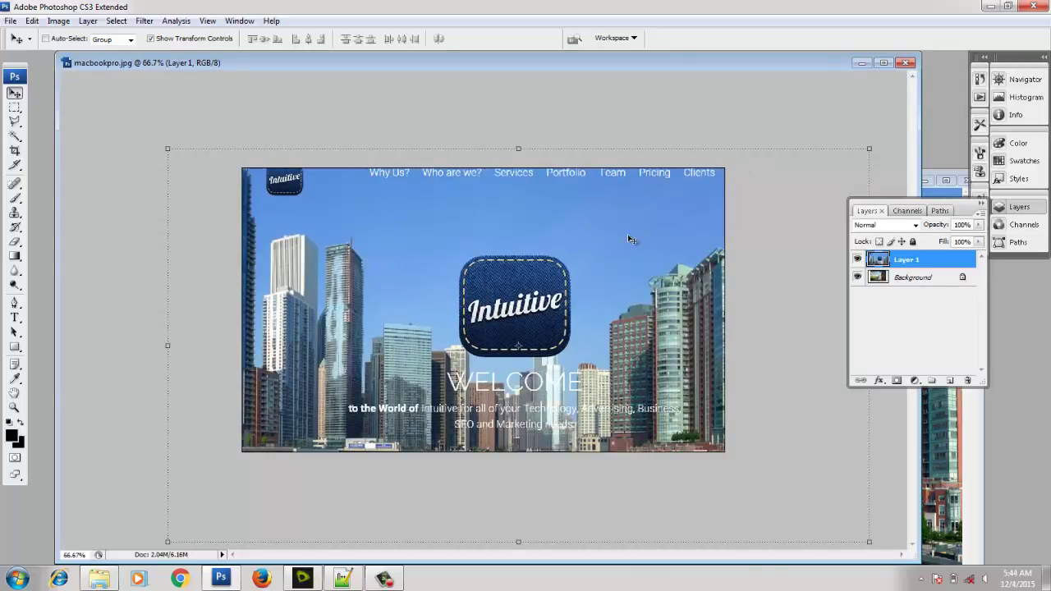
Convert the mockup's locked Background into Layer 0, then reselect the website's Layer 1
{"action": "key", "text": "ctrl+h"}
{"action": "mouse_move", "coordinate": [627, 232]}
{"action": "left_mouse_down"}
{"action": "mouse_move", "coordinate": [630, 244]}
{"action": "mouse_move", "coordinate": [632, 227]}
{"action": "left_mouse_up"}
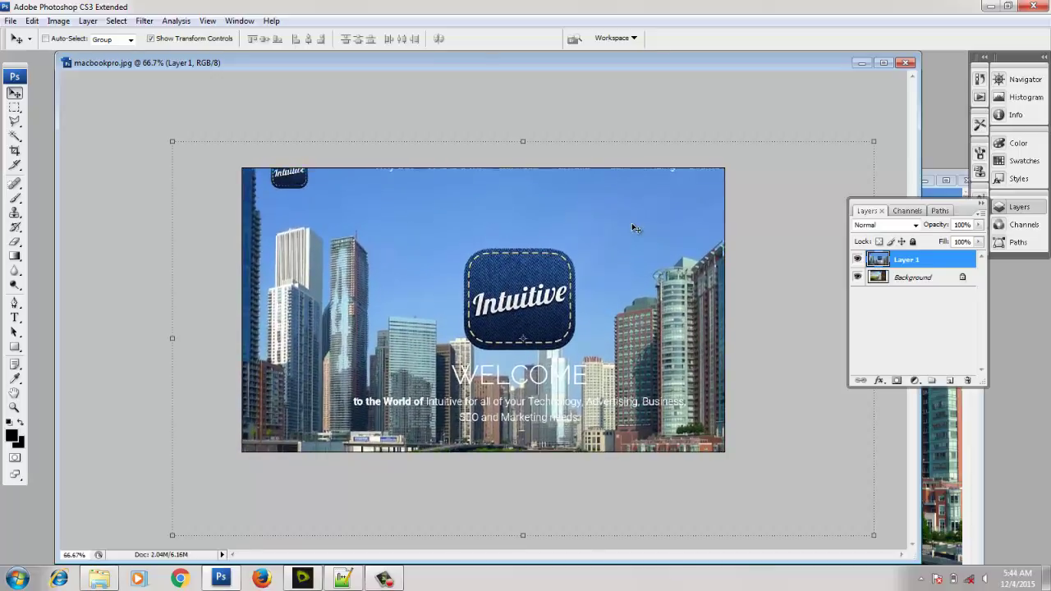
{"action": "double_click", "coordinate": [934, 277]}
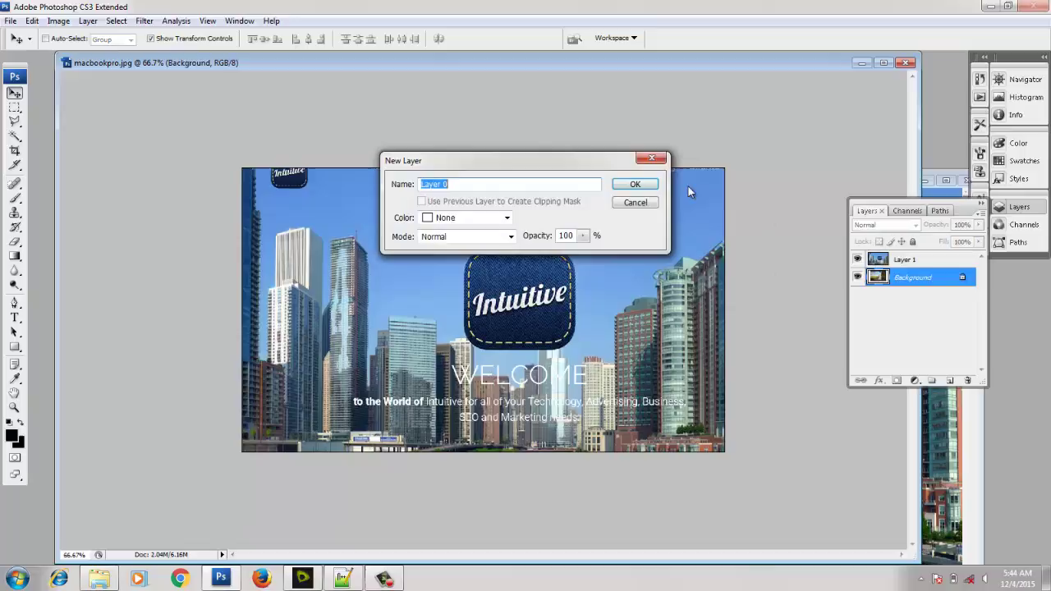
{"action": "left_click", "coordinate": [648, 188]}
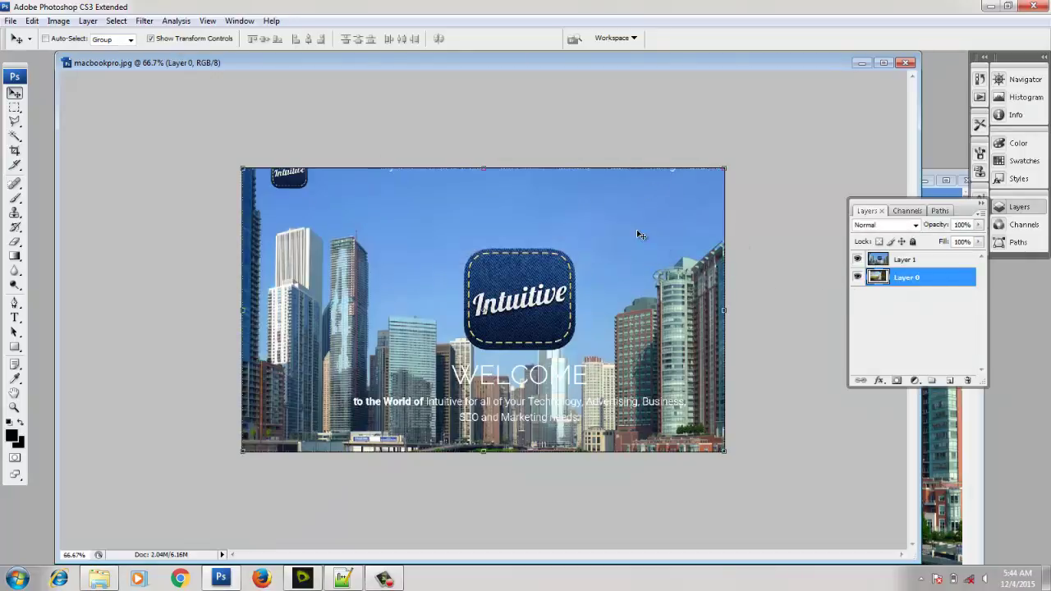
{"action": "left_click", "coordinate": [904, 261]}
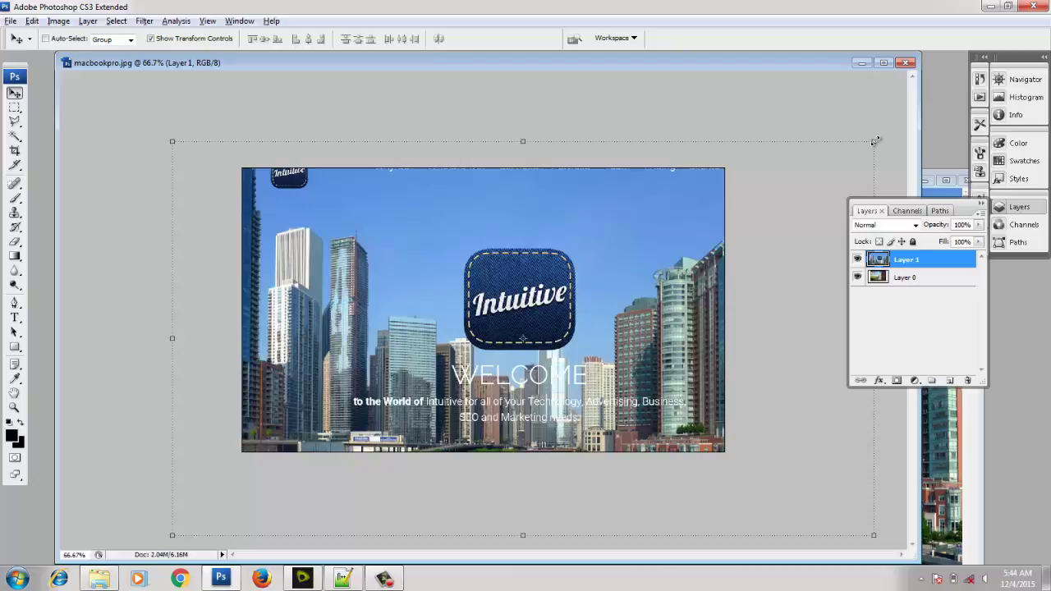
Scale the website screenshot to 58.4% and fit it over the MacBook's screen
{"action": "left_click_drag", "start_coordinate": [875, 141], "coordinate": [726, 232]}
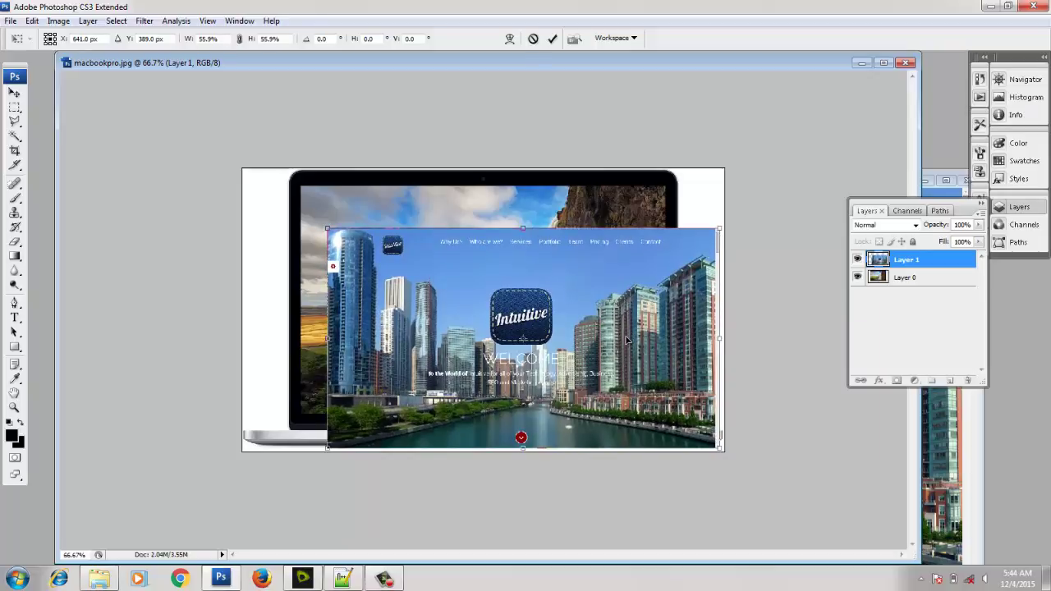
{"action": "left_click_drag", "start_coordinate": [626, 339], "coordinate": [633, 305]}
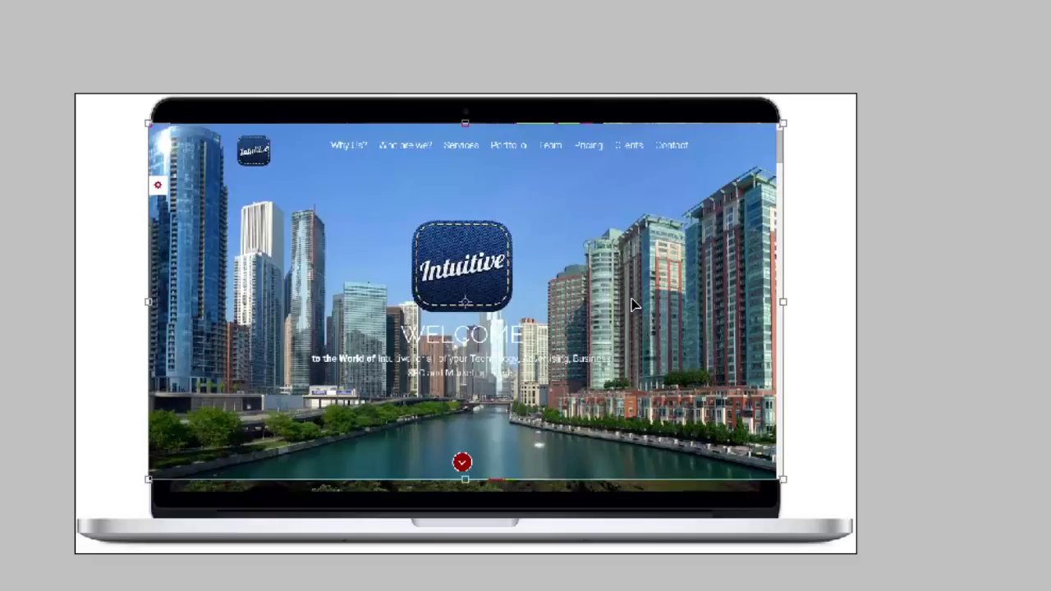
{"action": "left_click_drag", "start_coordinate": [632, 304], "coordinate": [634, 305]}
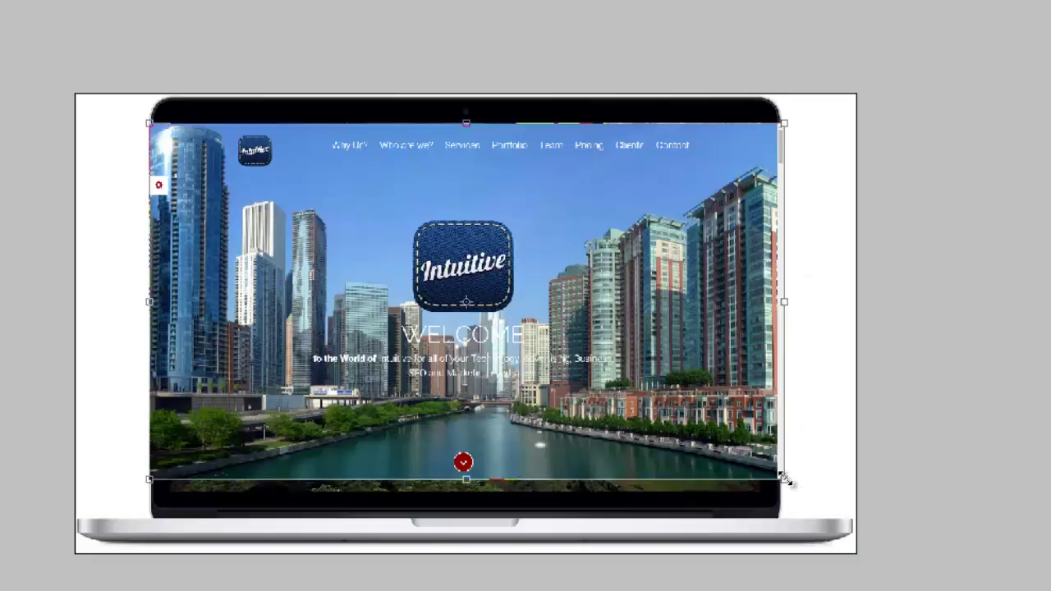
{"action": "mouse_move", "coordinate": [784, 480]}
{"action": "left_mouse_down"}
{"action": "mouse_move", "coordinate": [805, 495]}
{"action": "mouse_move", "coordinate": [801, 488]}
{"action": "left_mouse_up"}
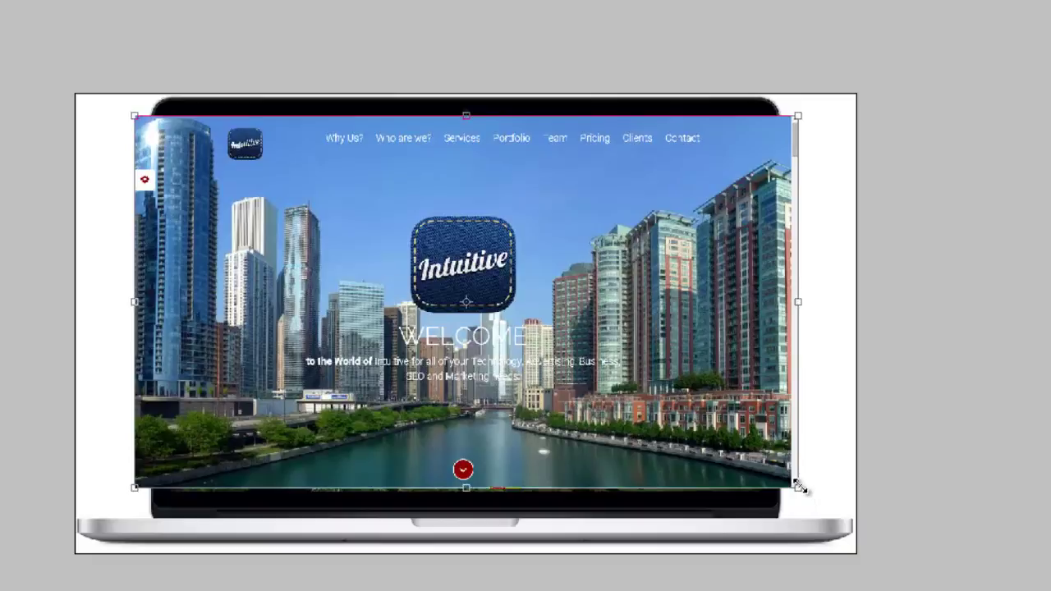
{"action": "key", "text": "Down"}
{"action": "key", "text": "Down"}
{"action": "key", "text": "Down"}
{"action": "key", "text": "Down"}
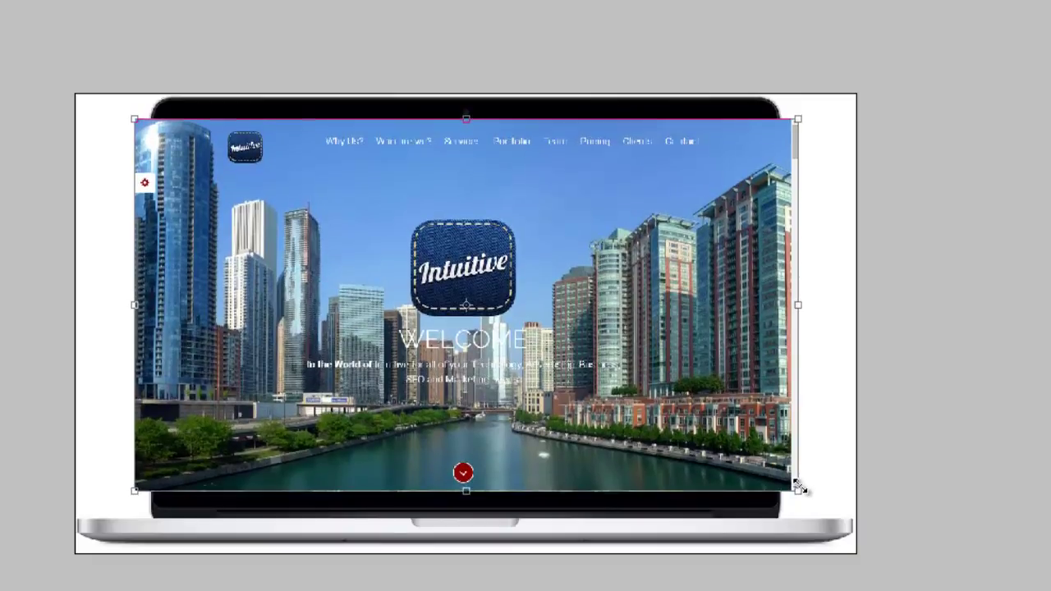
{"action": "key", "text": "Down"}
{"action": "key", "text": "Down"}
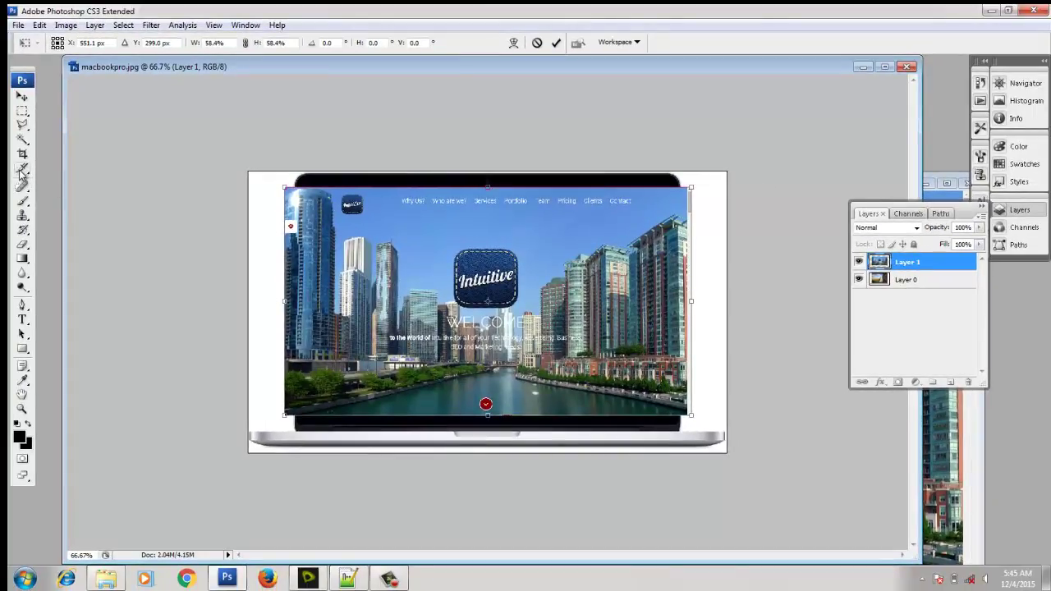
Apply the screenshot transform, zoom in to check the fit, then zoom back to 100%
{"action": "left_click", "coordinate": [24, 411]}
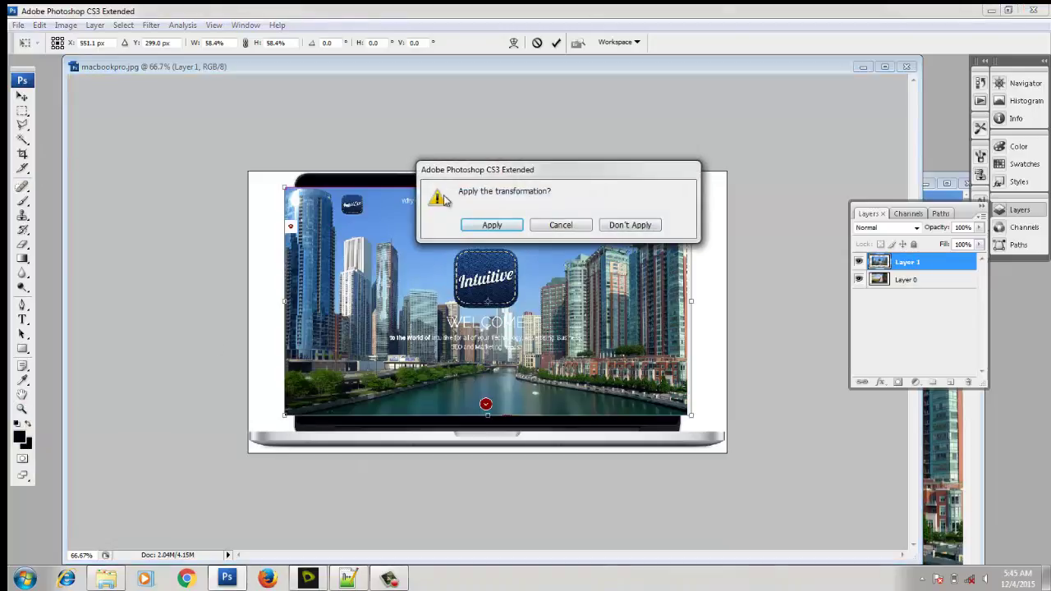
{"action": "left_click", "coordinate": [490, 226]}
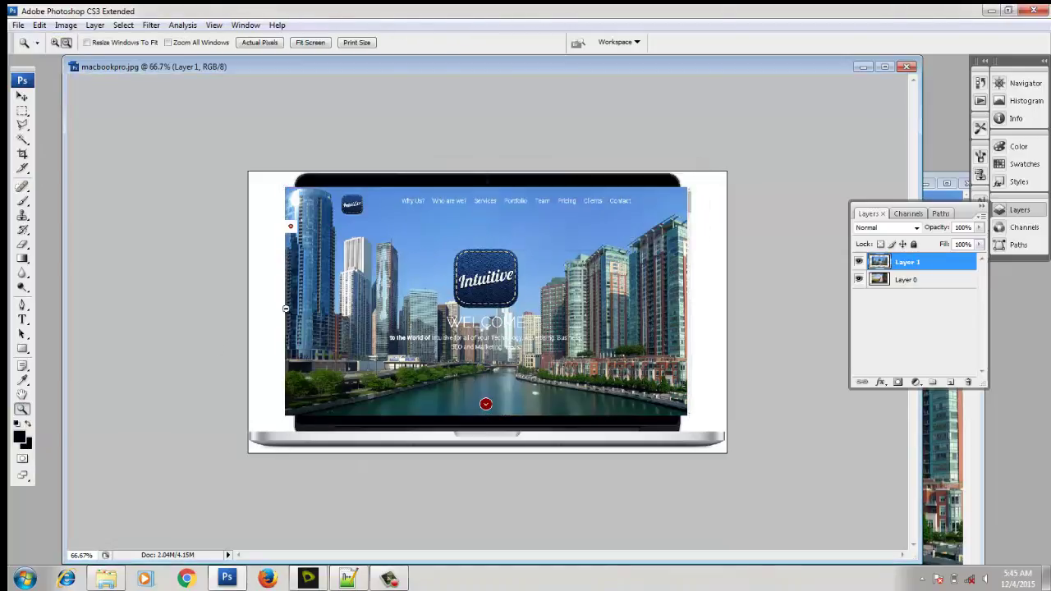
{"action": "left_click", "coordinate": [55, 43]}
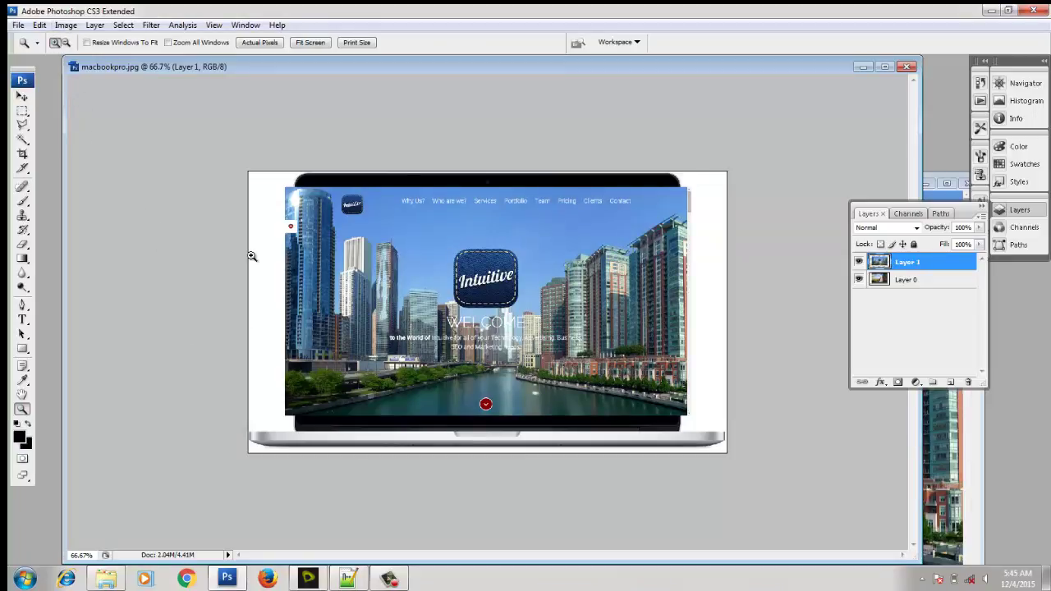
{"action": "left_click", "coordinate": [427, 306]}
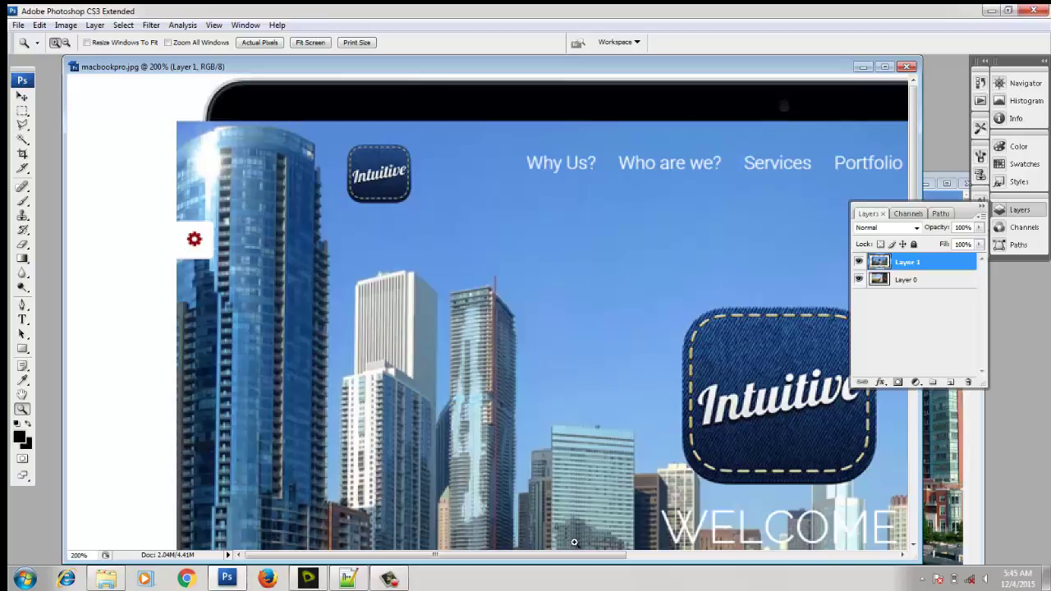
{"action": "left_click", "coordinate": [66, 42]}
{"action": "left_click", "coordinate": [188, 174]}
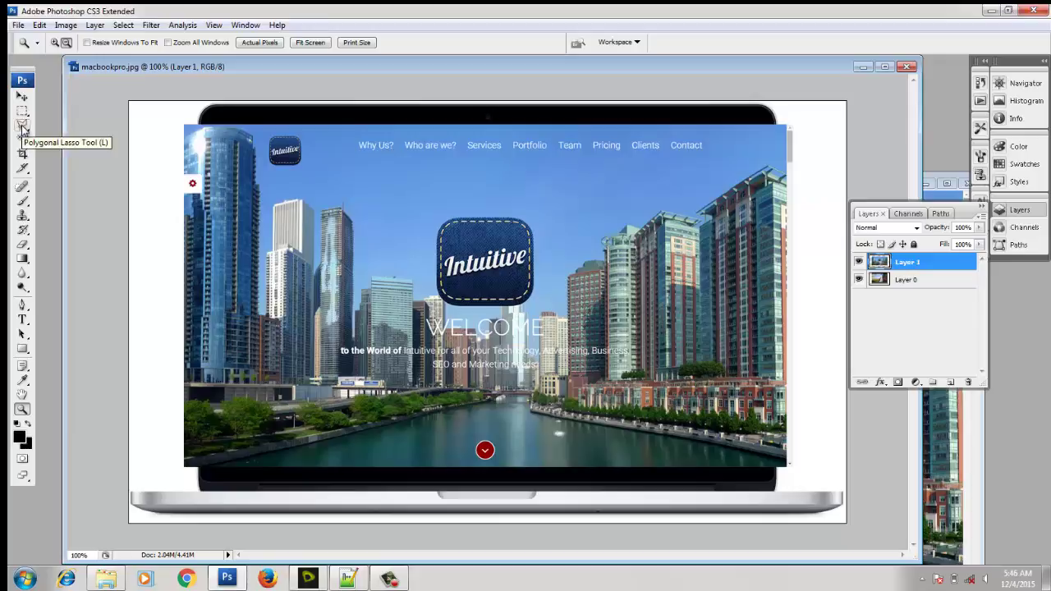
Target Layer 1 and nudge the website screenshot slightly lower within the laptop screen
{"action": "left_click", "coordinate": [22, 98]}
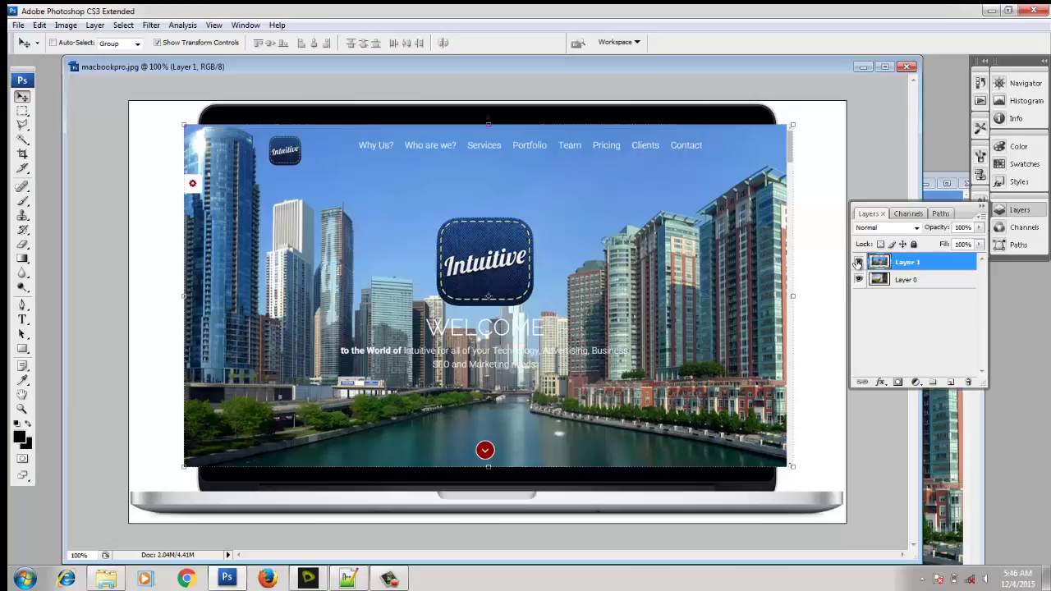
{"action": "left_click", "coordinate": [907, 280]}
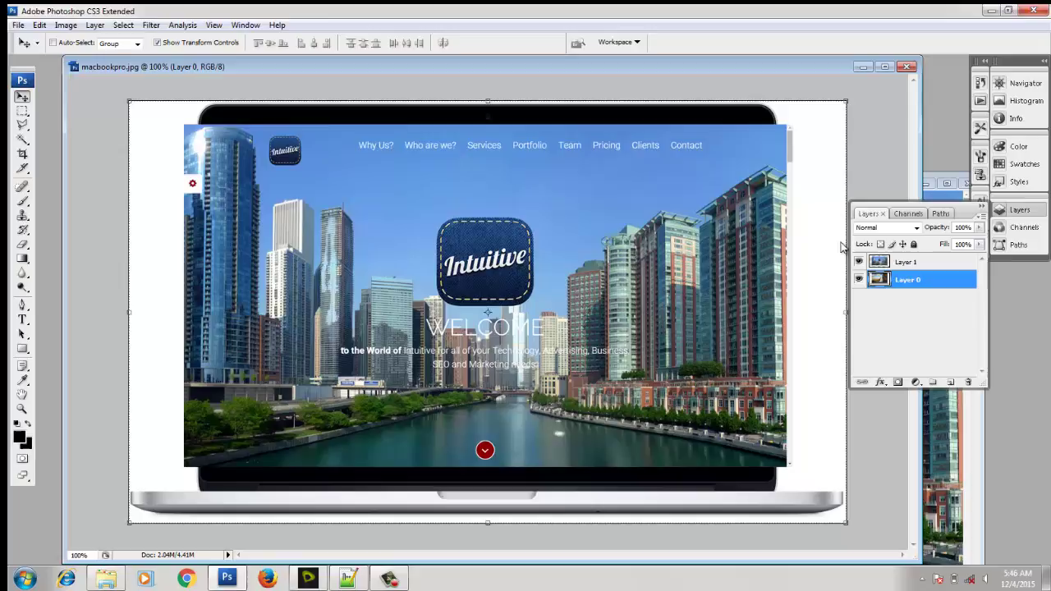
{"action": "left_click", "coordinate": [907, 262]}
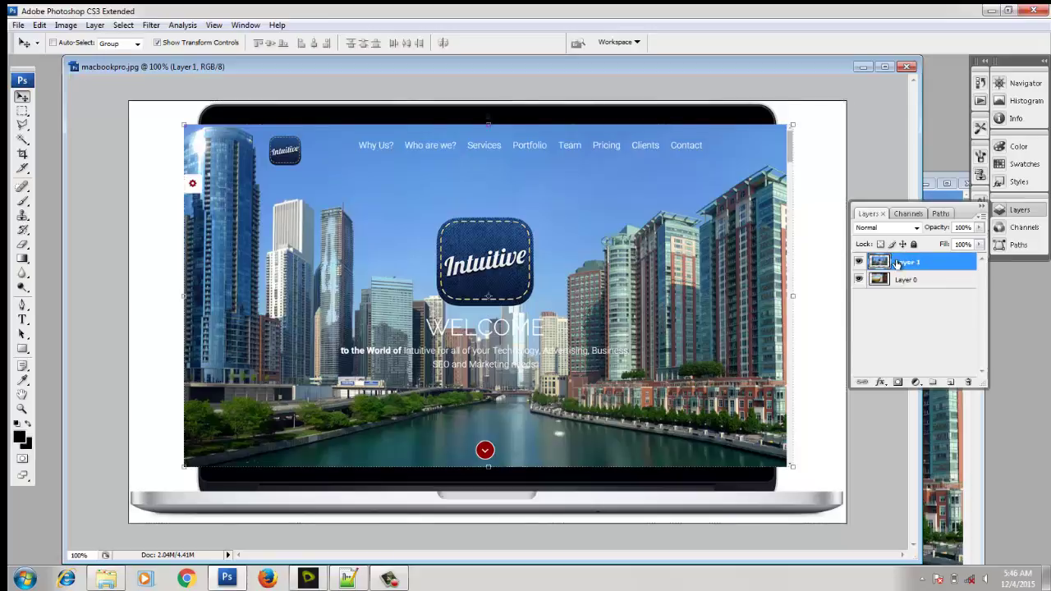
{"action": "key", "text": "Down"}
{"action": "key", "text": "Down"}
{"action": "key", "text": "Down"}
{"action": "key", "text": "Down"}
{"action": "key", "text": "Down"}
{"action": "key", "text": "Down"}
{"action": "key", "text": "Down"}
{"action": "key", "text": "Down"}
{"action": "key", "text": "Down"}
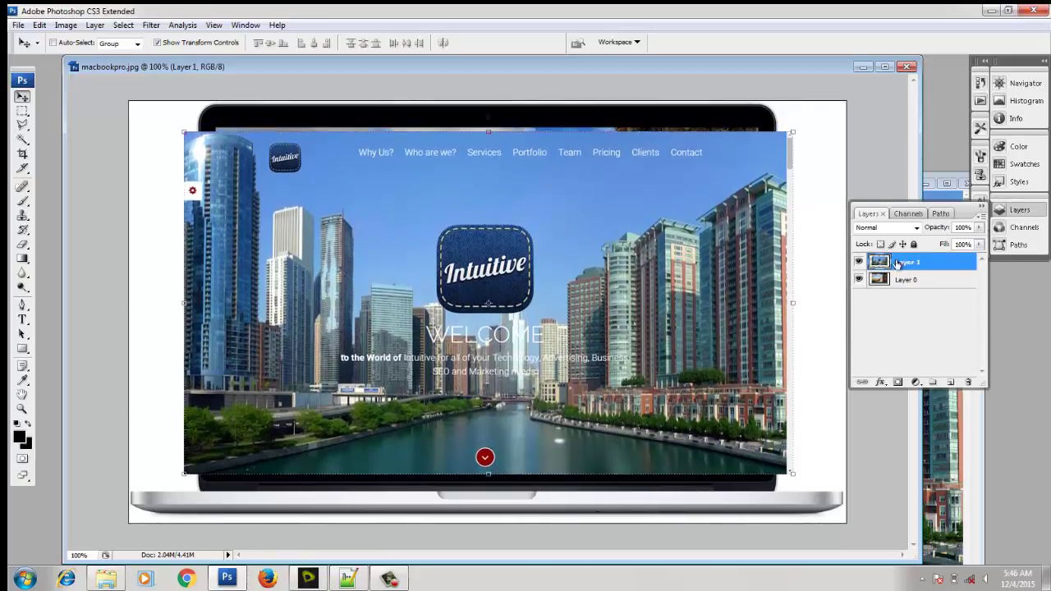
{"action": "key", "text": "Down"}
{"action": "key", "text": "Down"}
{"action": "key", "text": "Down"}
{"action": "key", "text": "Down"}
{"action": "key", "text": "Down"}
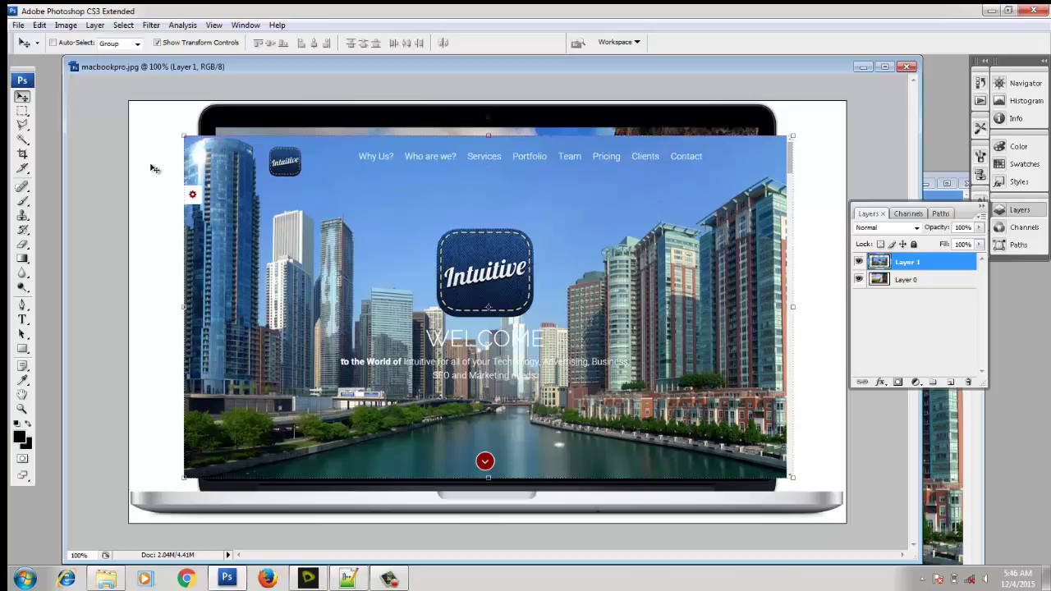
Delete the screenshot's left overhang using a Polygonal Lasso selection
{"action": "left_click", "coordinate": [25, 128]}
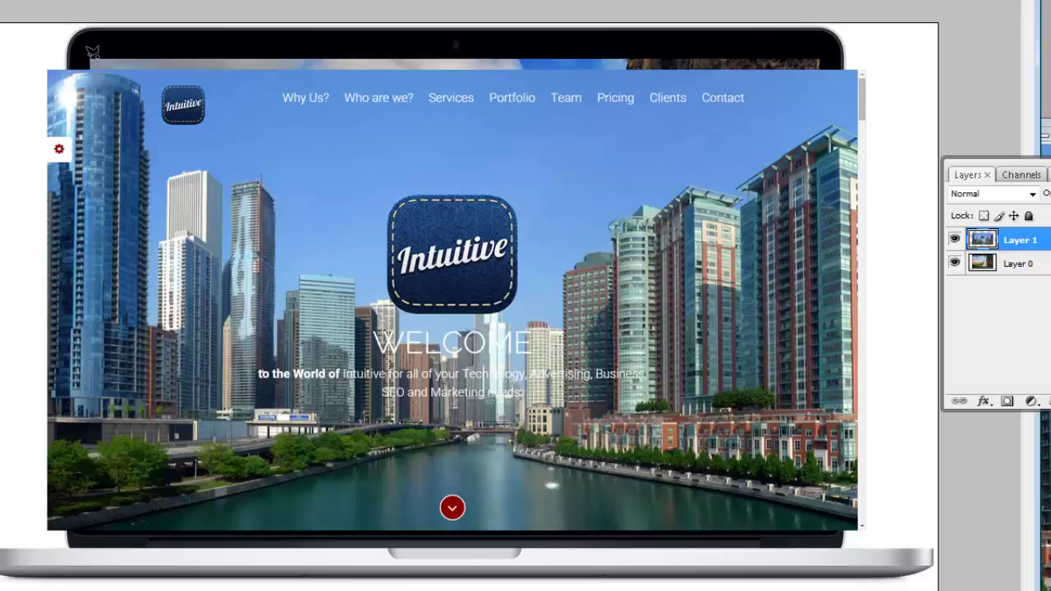
{"action": "left_click", "coordinate": [88, 60]}
{"action": "left_click", "coordinate": [91, 60]}
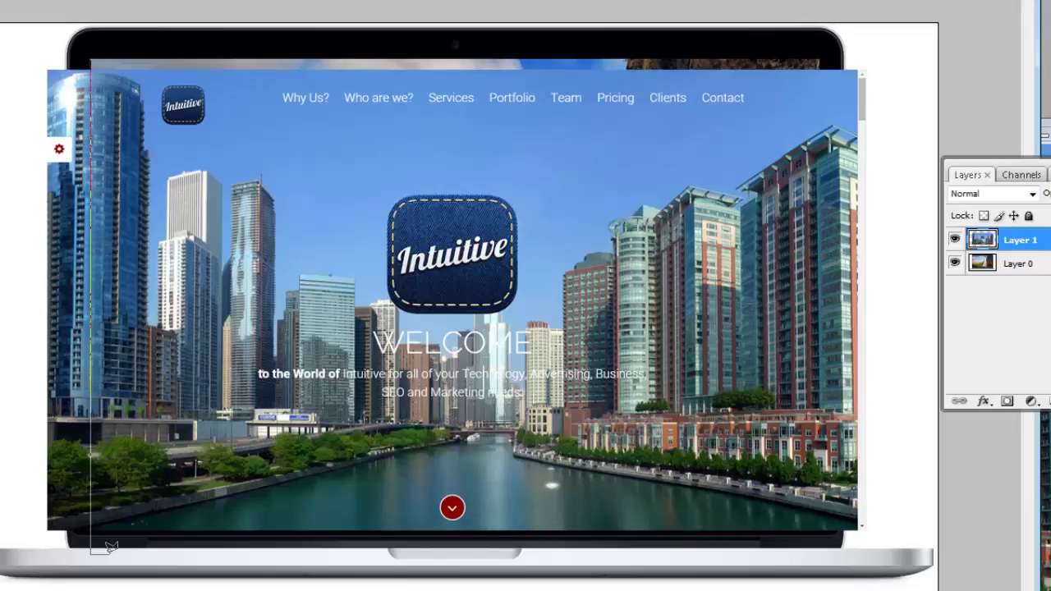
{"action": "left_click", "coordinate": [6, 552]}
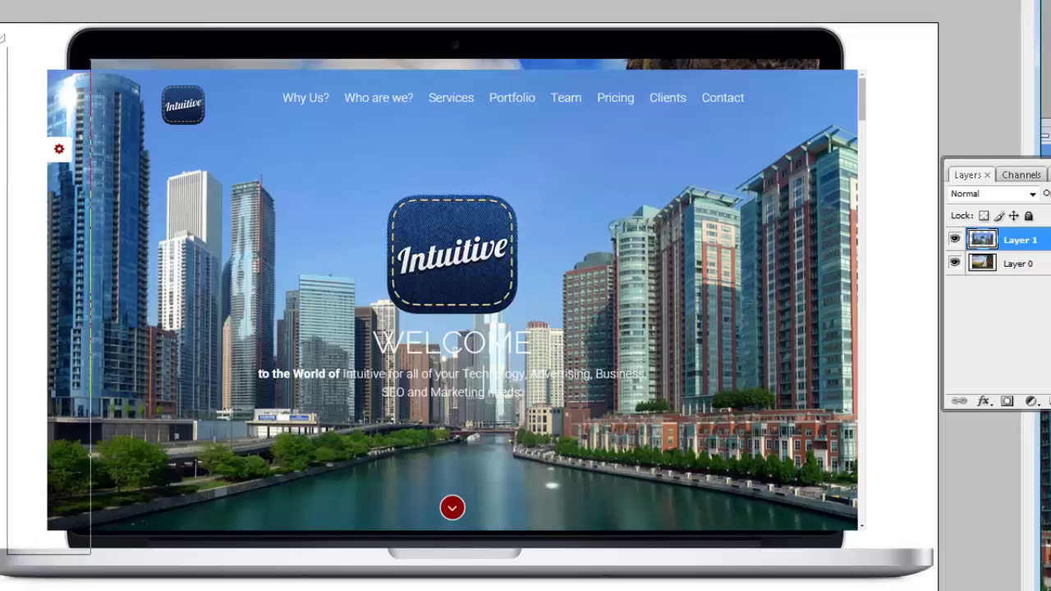
{"action": "left_click", "coordinate": [6, 47]}
{"action": "key", "text": "Return"}
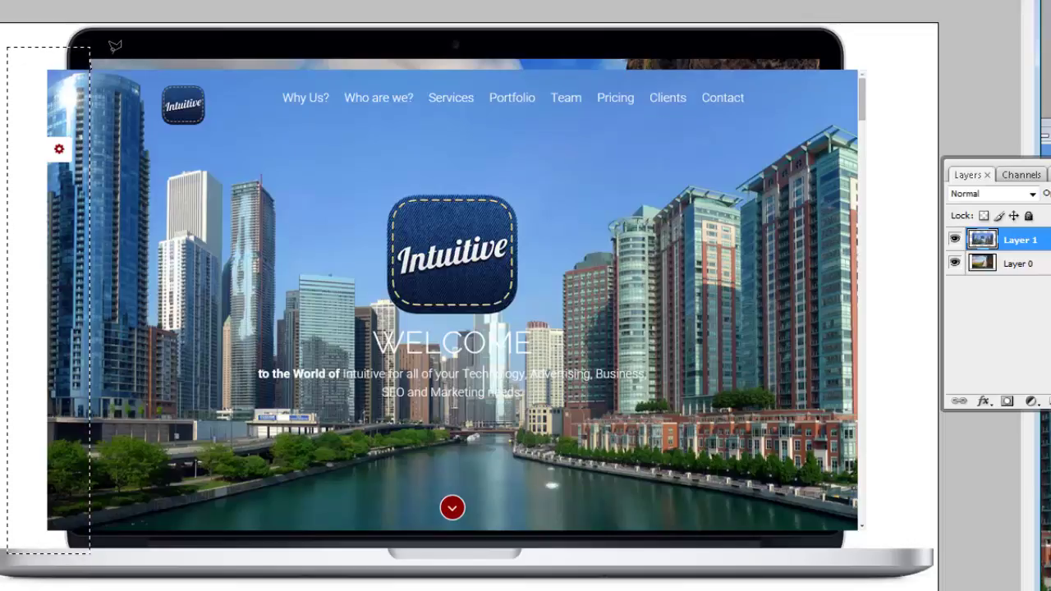
{"action": "key", "text": "Delete"}
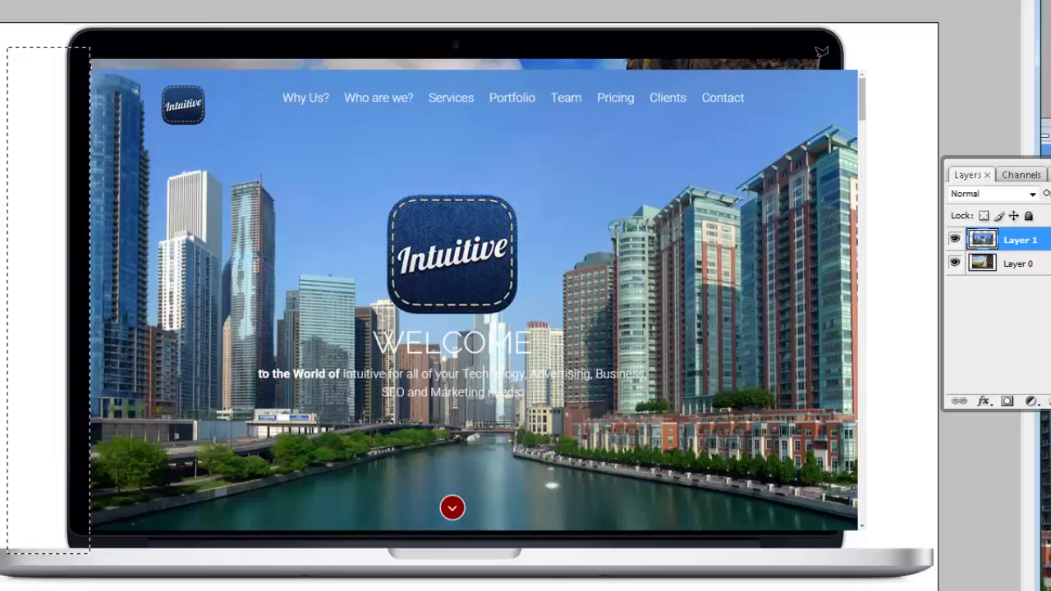
Deselect, then select and delete the strip overhanging the screen's right edge
{"action": "key", "text": "ctrl+d"}
{"action": "left_click_drag", "start_coordinate": [821, 51], "coordinate": [894, 541]}
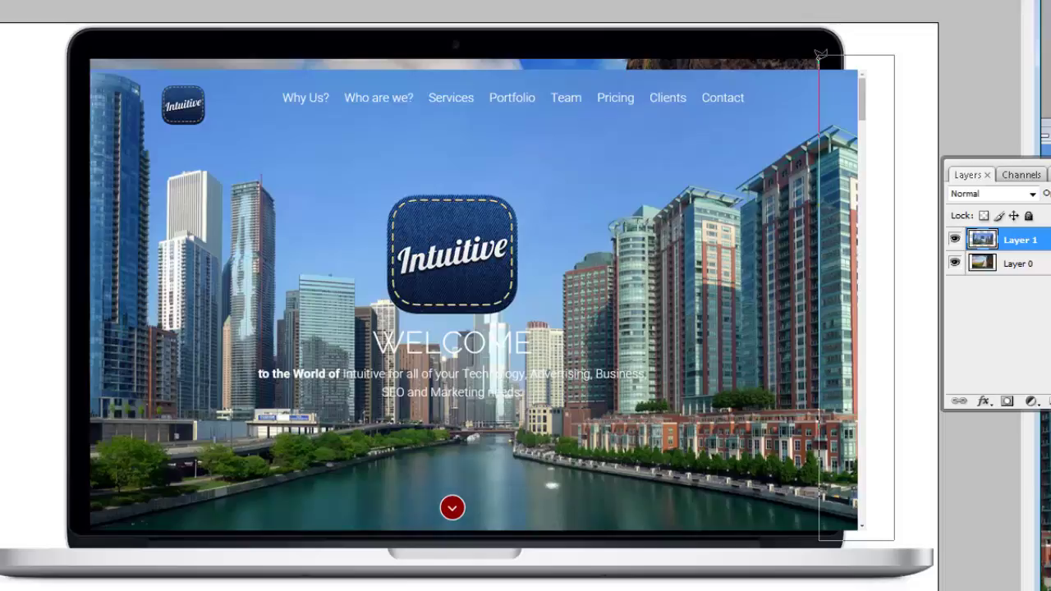
{"action": "left_click_drag", "start_coordinate": [820, 54], "coordinate": [820, 55]}
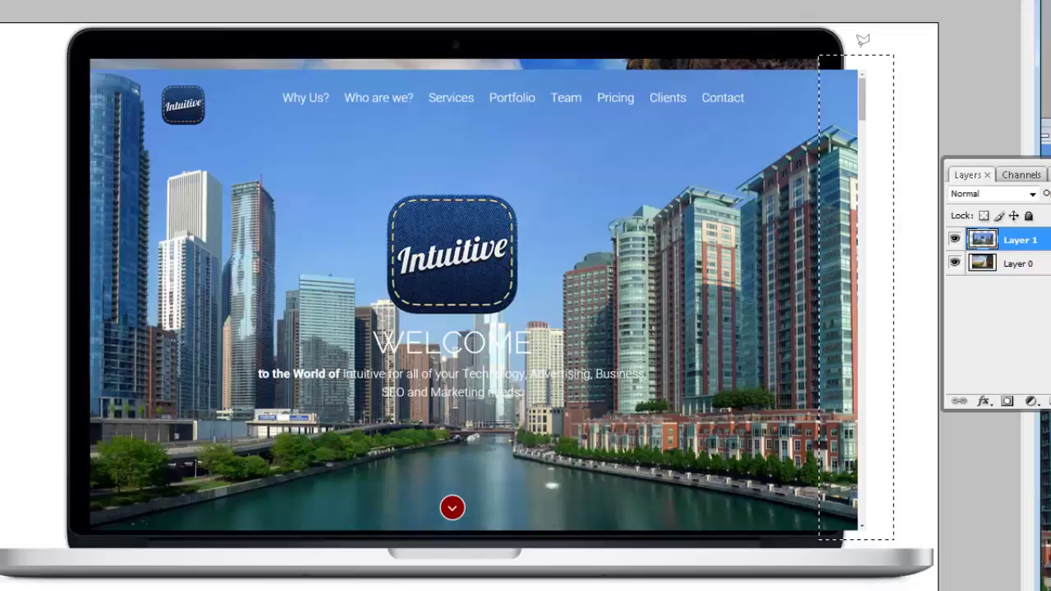
{"action": "key", "text": "Delete"}
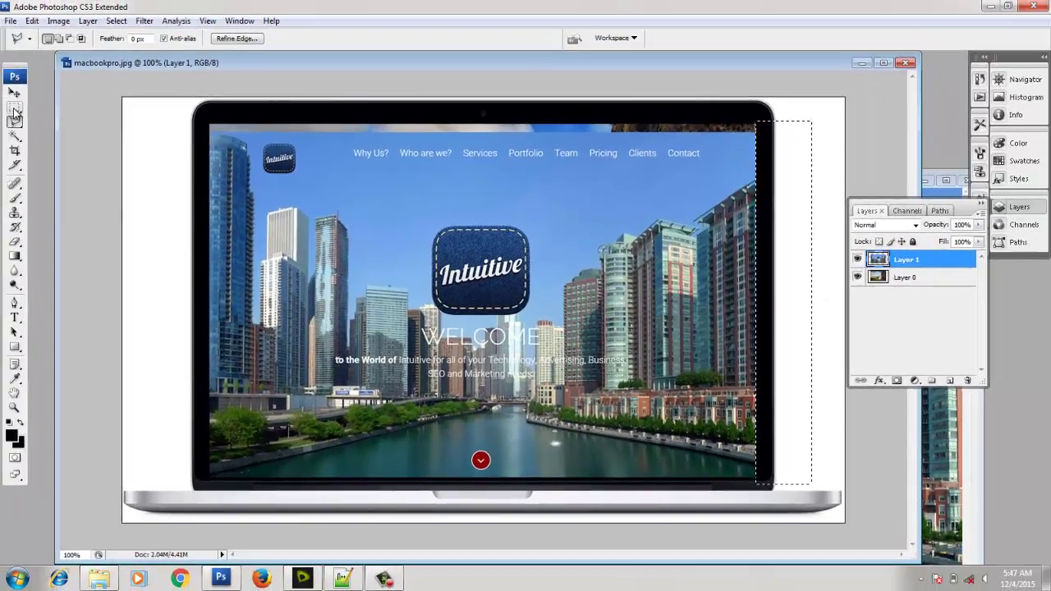
Deselect the right-strip selection with the Rectangular Marquee tool
{"action": "left_click", "coordinate": [14, 108]}
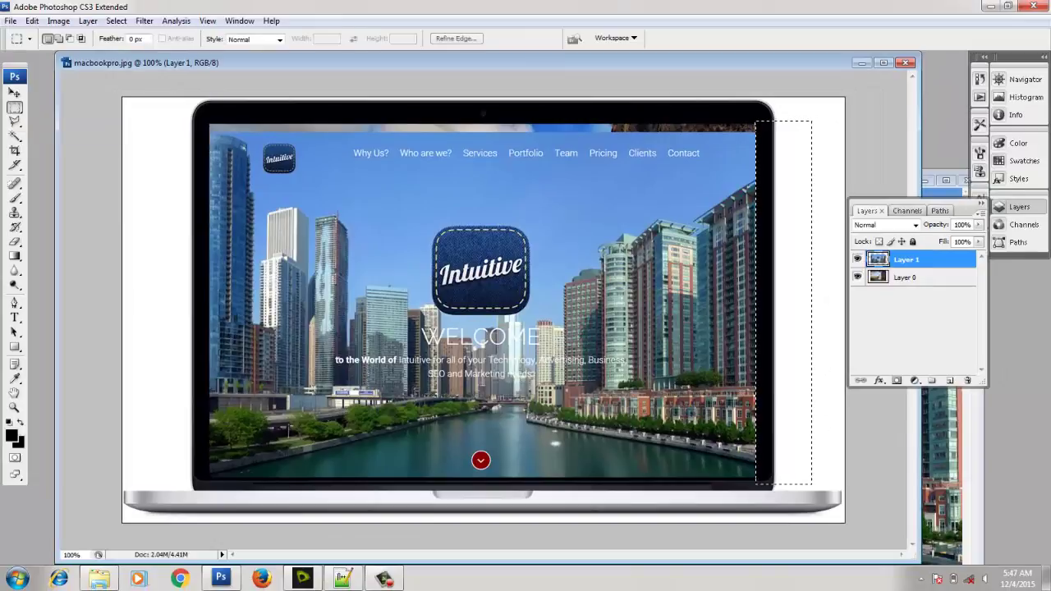
{"action": "left_click", "coordinate": [290, 189]}
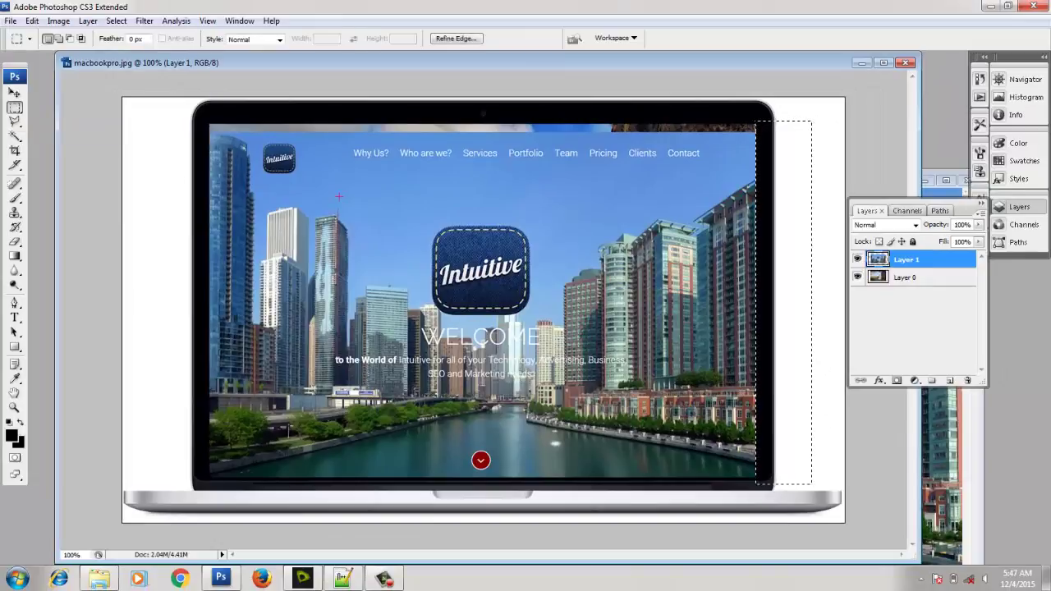
Shift the screenshot up about 7 px to meet the screen's top edge, then target Layer 0
{"action": "left_click", "coordinate": [14, 93]}
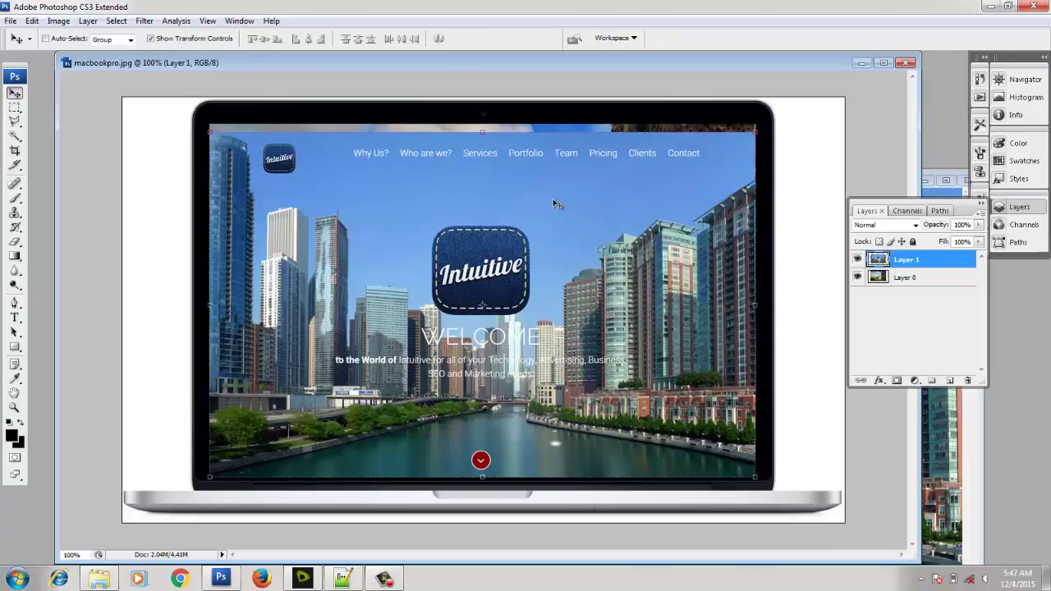
{"action": "left_click_drag", "start_coordinate": [553, 204], "coordinate": [554, 199]}
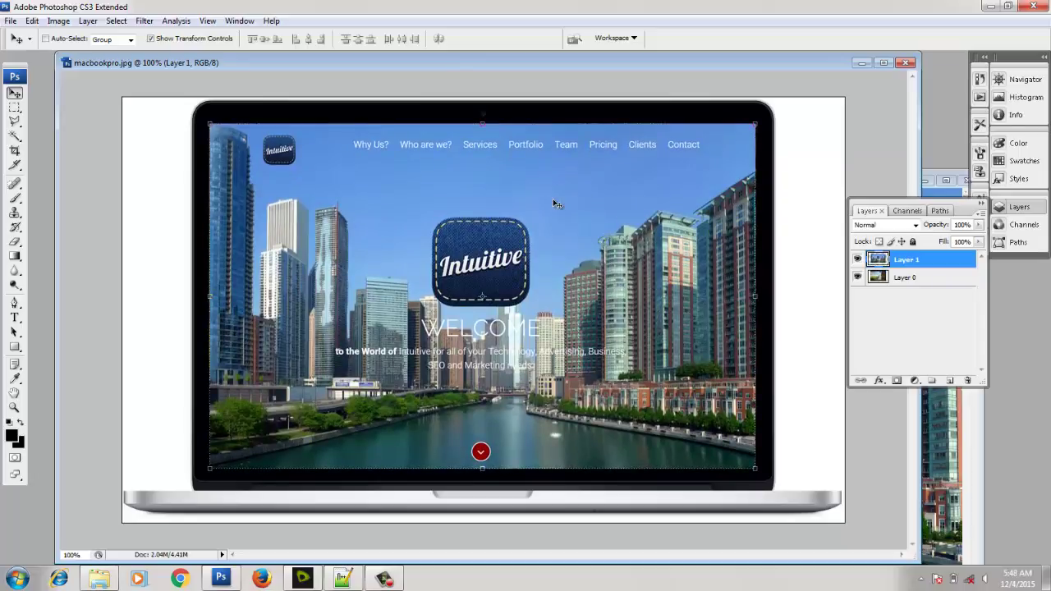
{"action": "key", "text": "Up"}
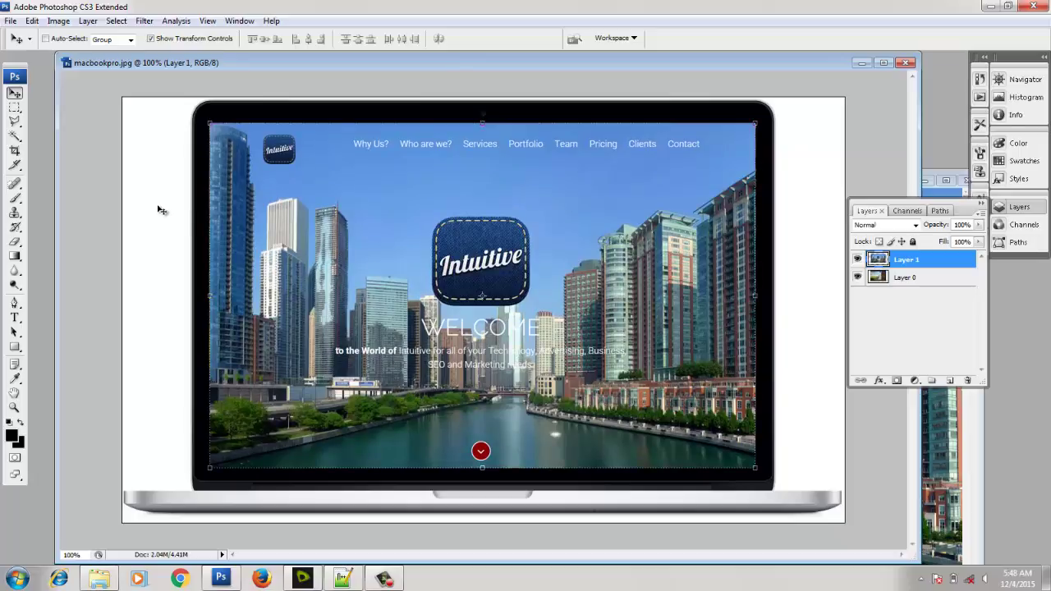
{"action": "left_click", "coordinate": [906, 282]}
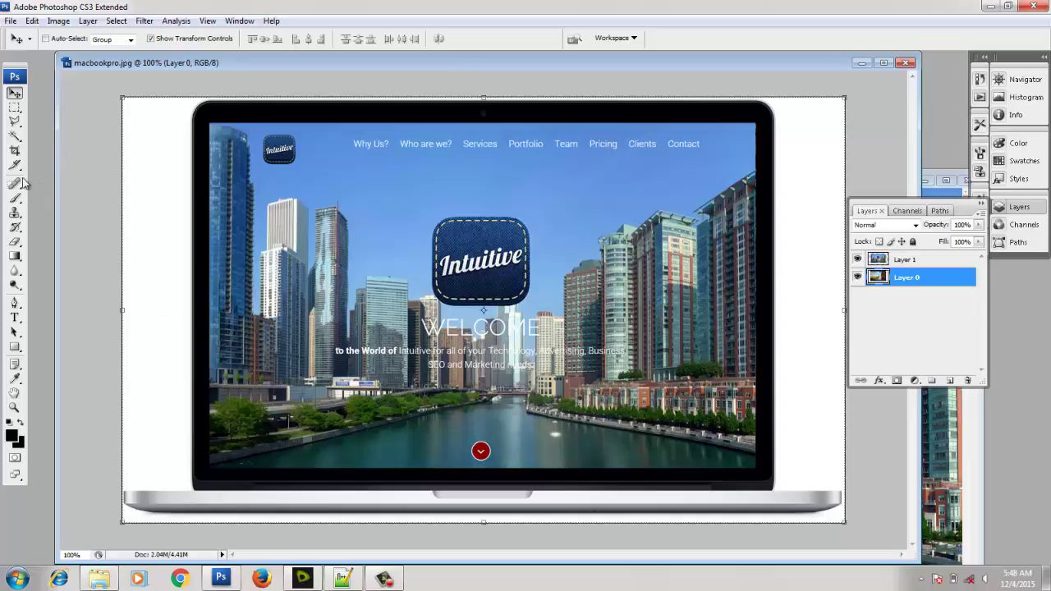
Magic-wand the white background on Layer 0, delete it to transparency, then reselect Layer 1
{"action": "left_click", "coordinate": [16, 140]}
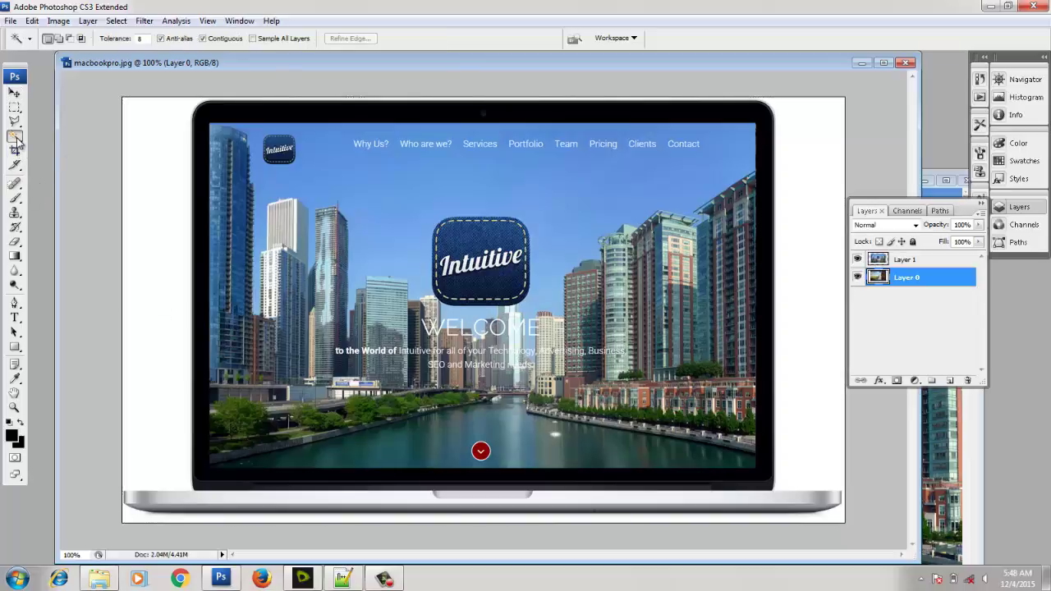
{"action": "left_click", "coordinate": [154, 220]}
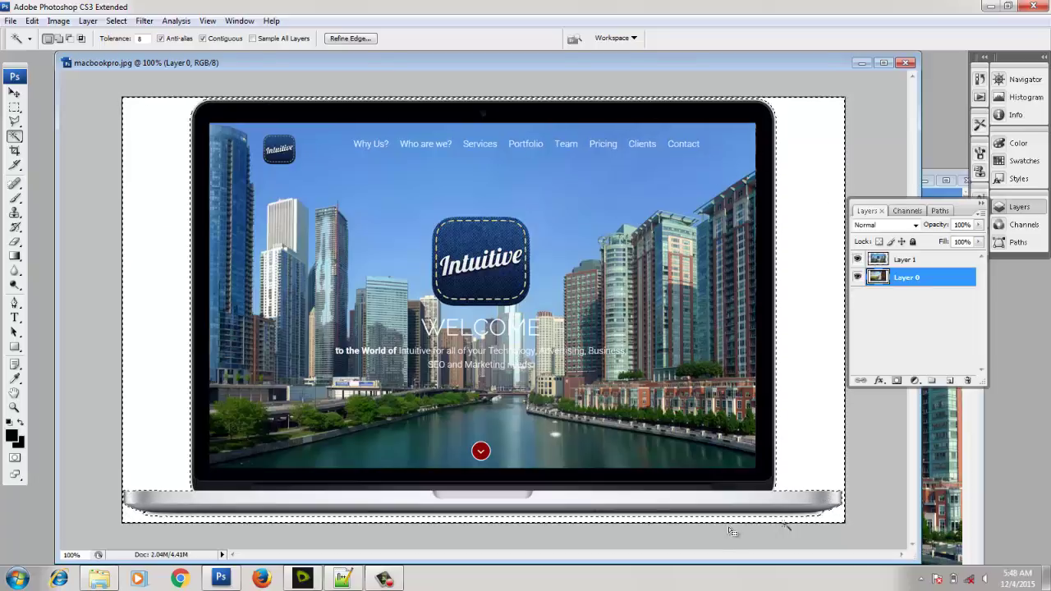
{"action": "key", "text": "Delete"}
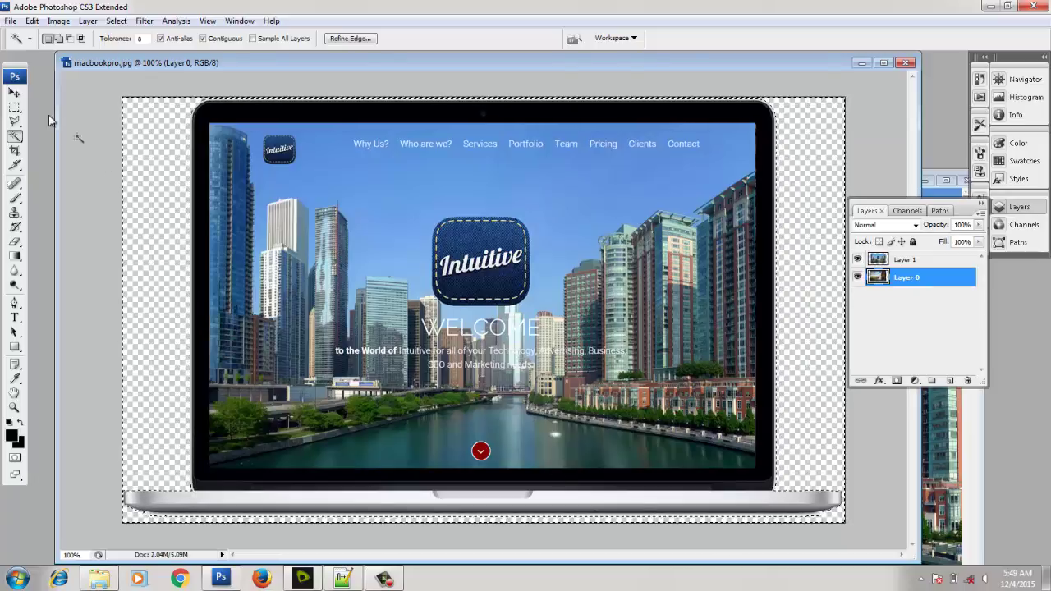
{"action": "left_click", "coordinate": [15, 107]}
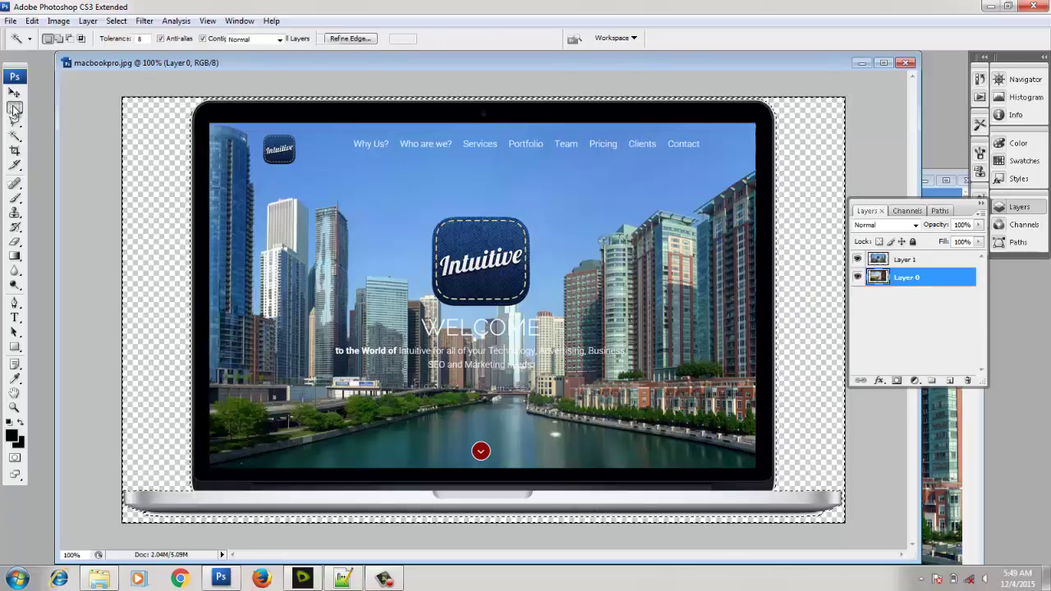
{"action": "left_click", "coordinate": [155, 253]}
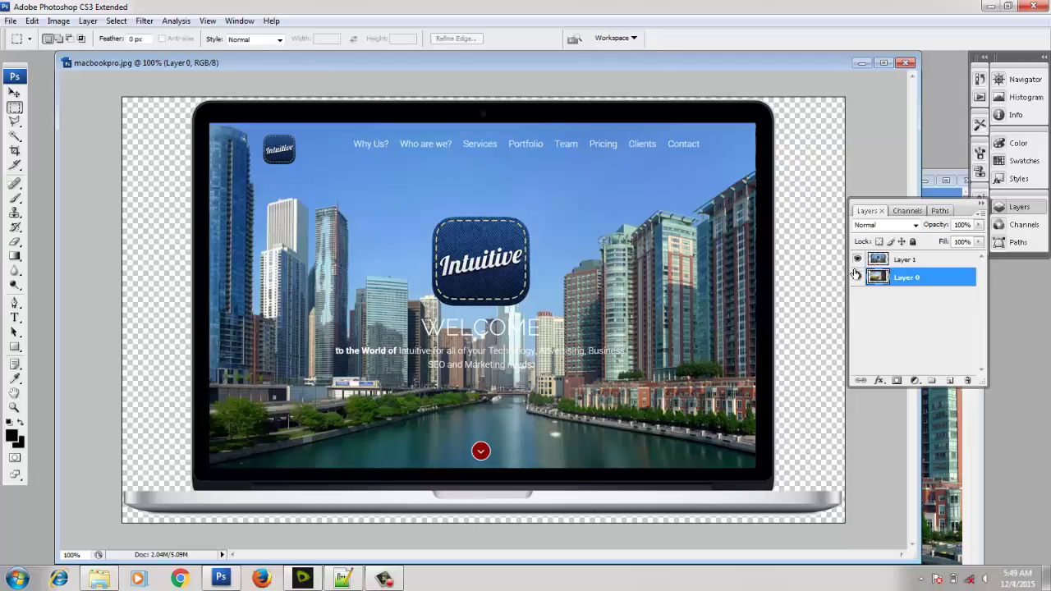
{"action": "left_click", "coordinate": [901, 261]}
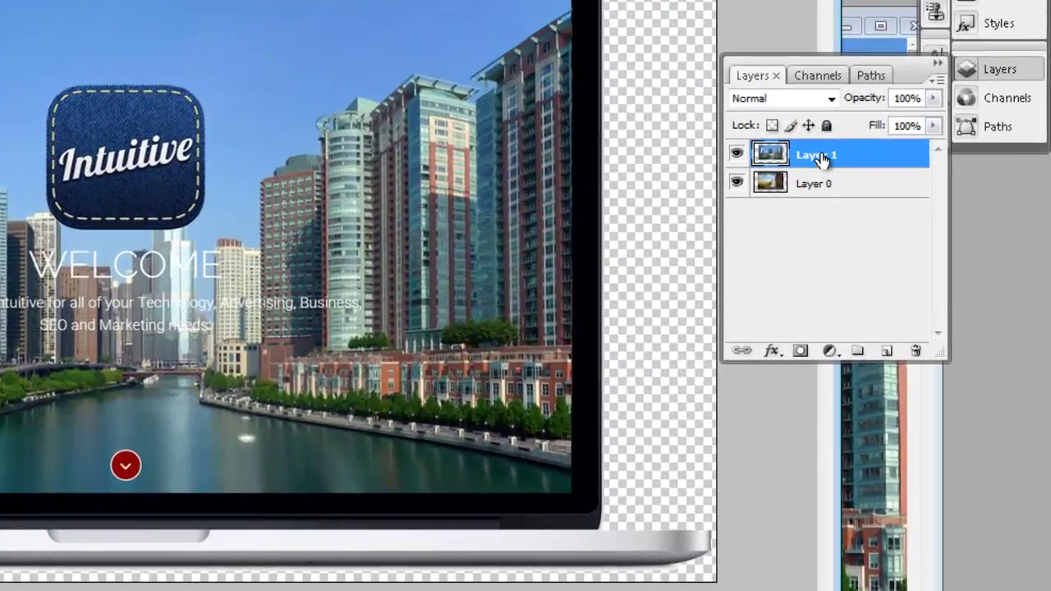
Merge Layer 1 (the website screenshot) down into the MacBook layer, undoing an accidental move
{"action": "right_click", "coordinate": [822, 158]}
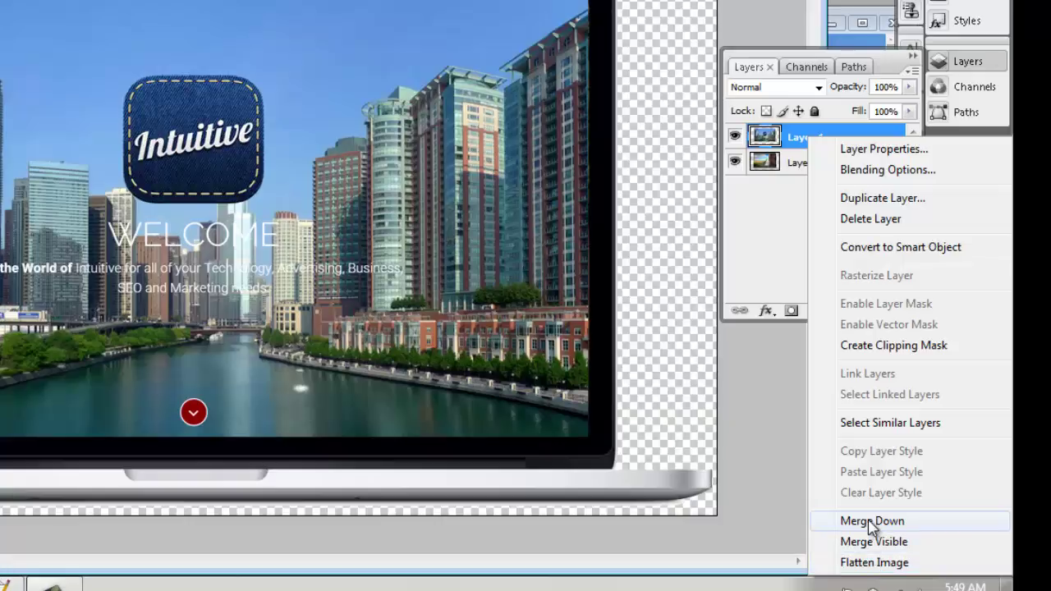
{"action": "left_click", "coordinate": [870, 521]}
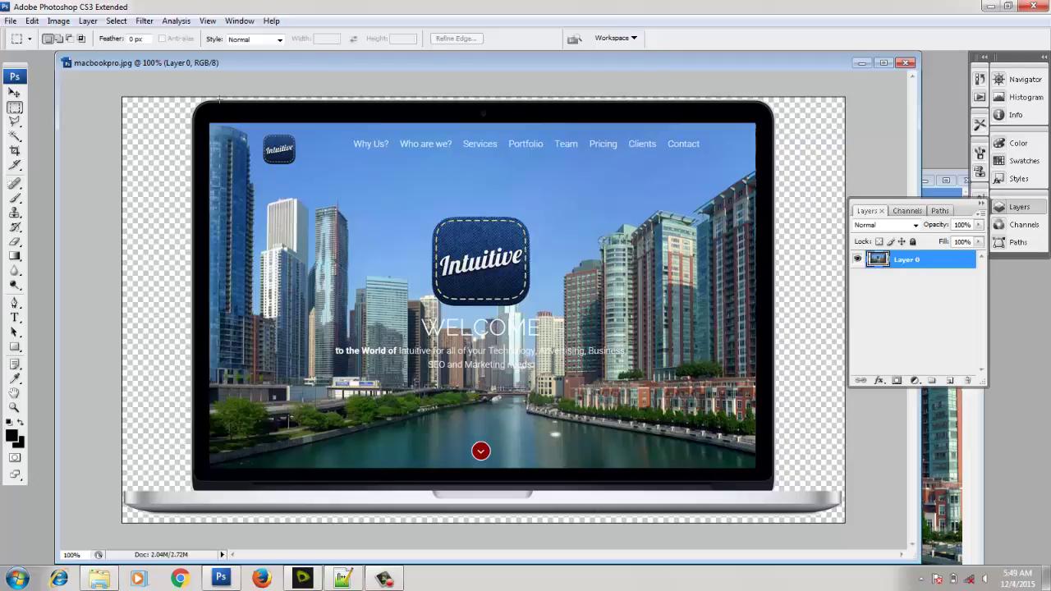
{"action": "left_click", "coordinate": [14, 93]}
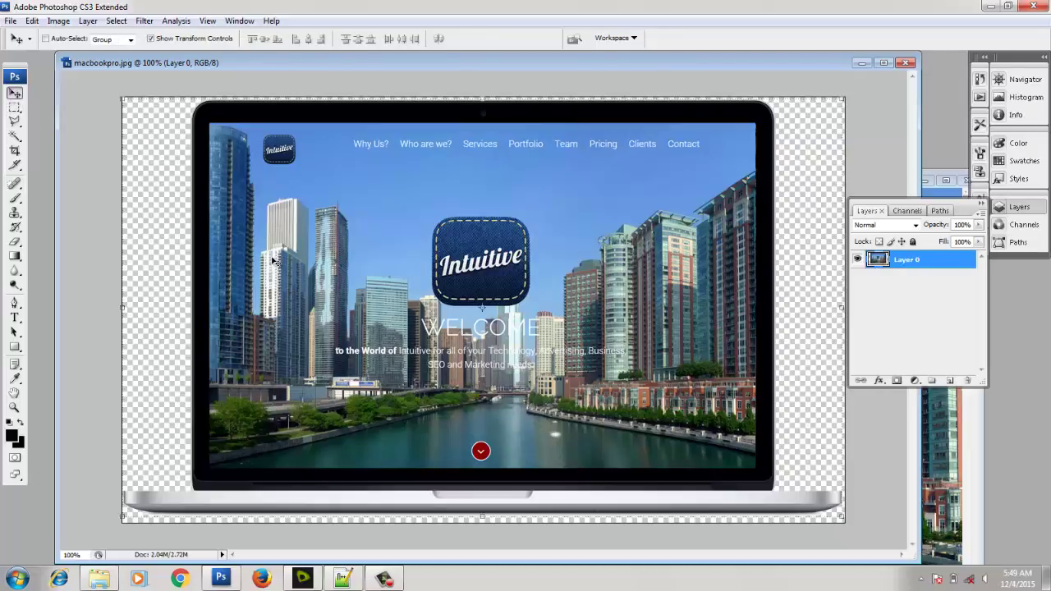
{"action": "left_click_drag", "start_coordinate": [276, 261], "coordinate": [300, 256]}
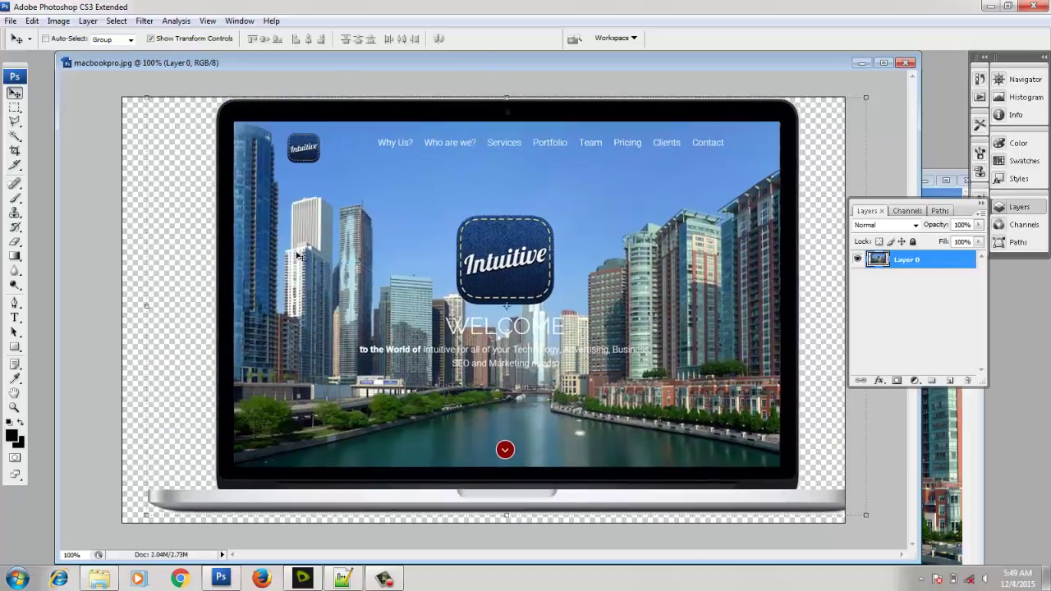
{"action": "key", "text": "ctrl+z"}
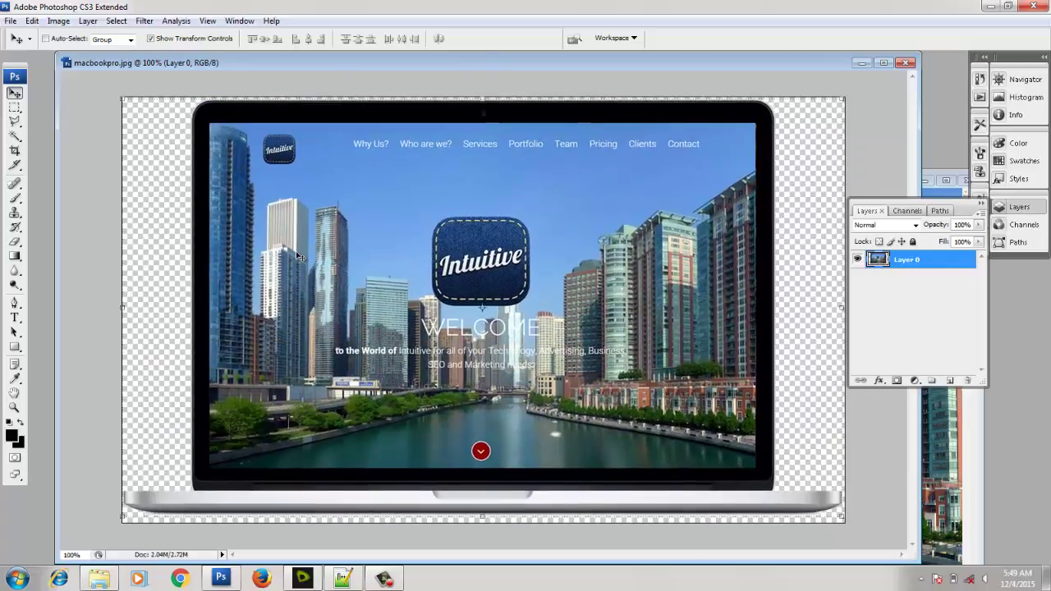
Resize the canvas to 740 × 380 pixels and accept the clipping warning
{"action": "left_click", "coordinate": [62, 22]}
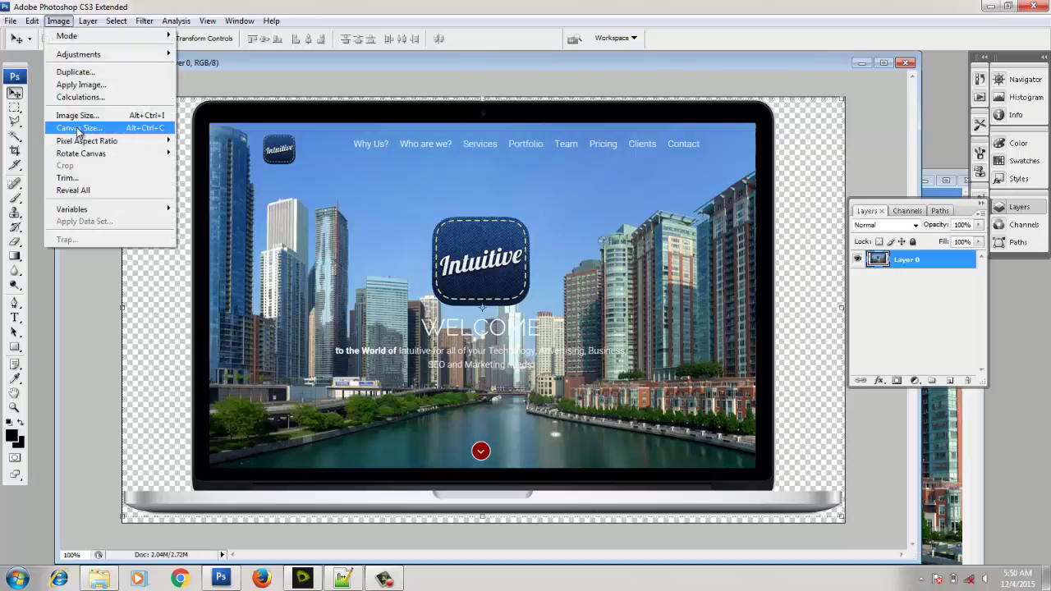
{"action": "left_click", "coordinate": [78, 128]}
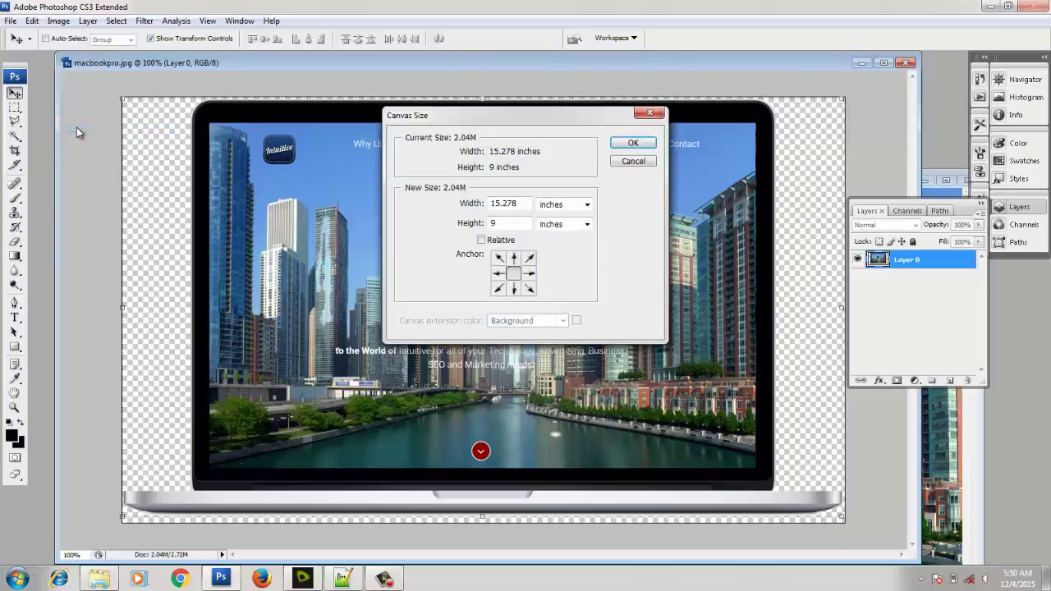
{"action": "left_click", "coordinate": [558, 208]}
{"action": "left_click", "coordinate": [563, 228]}
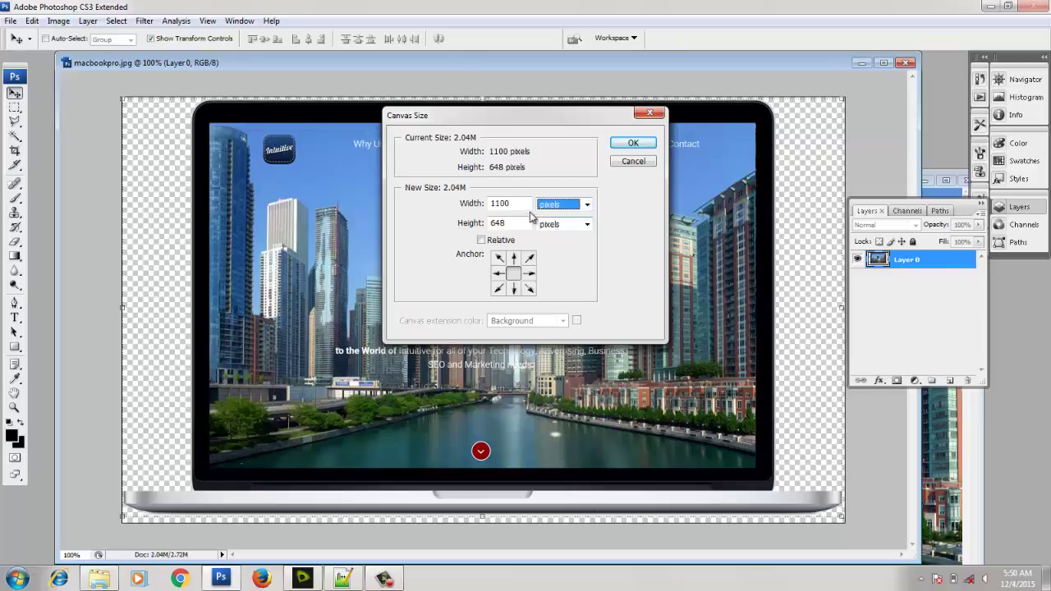
{"action": "left_click_drag", "start_coordinate": [520, 203], "coordinate": [474, 203]}
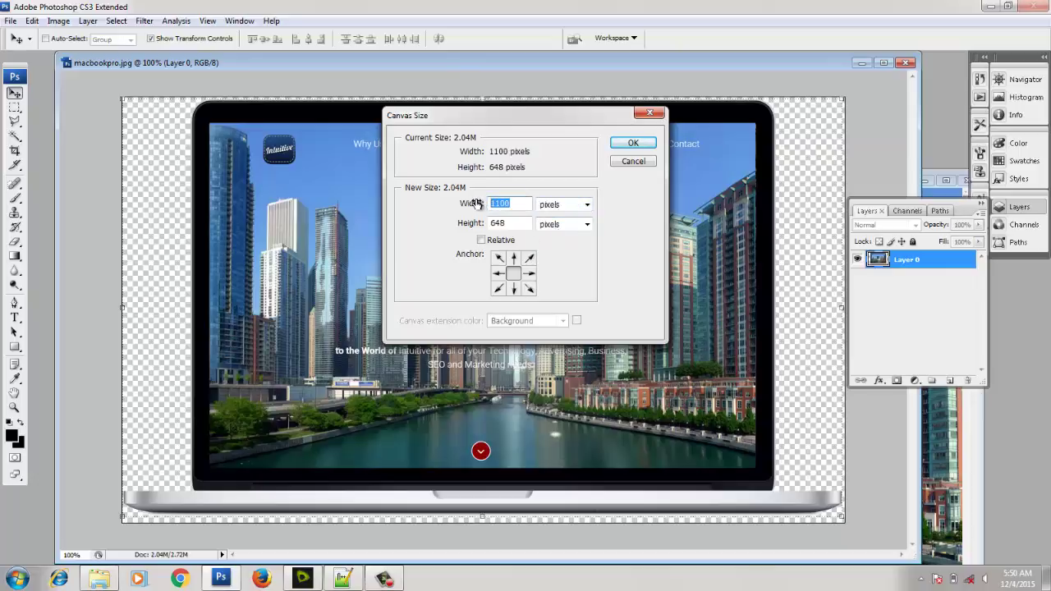
{"action": "type", "text": "7"}
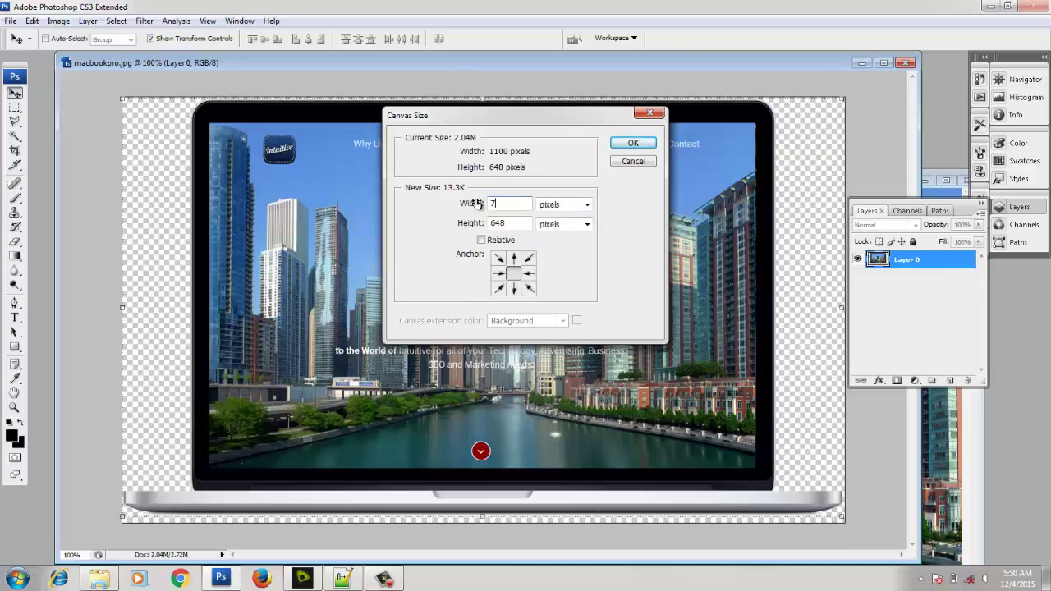
{"action": "type", "text": "40"}
{"action": "key", "text": "Tab"}
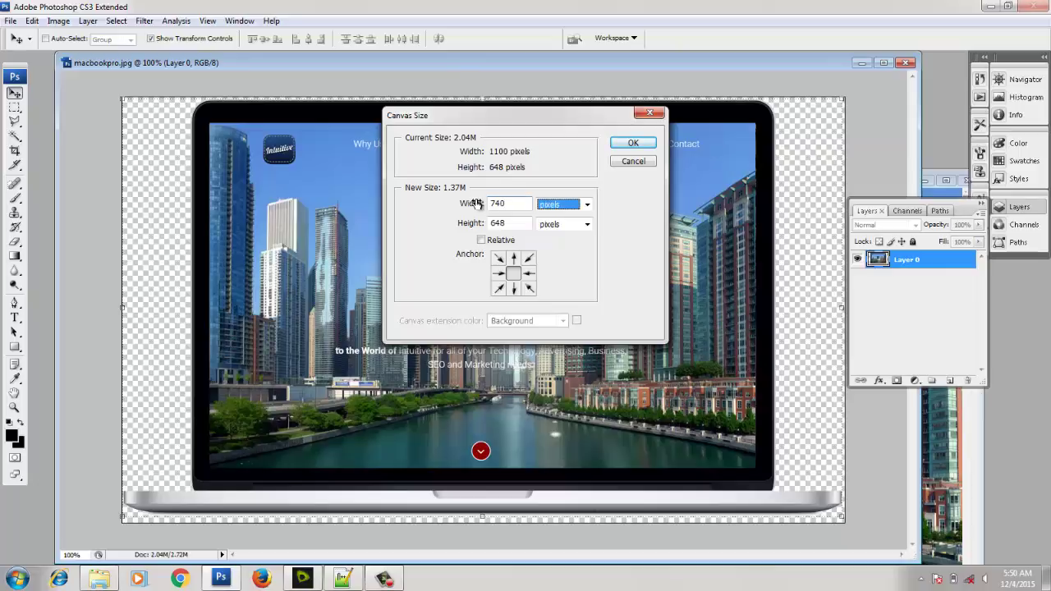
{"action": "key", "text": "Tab"}
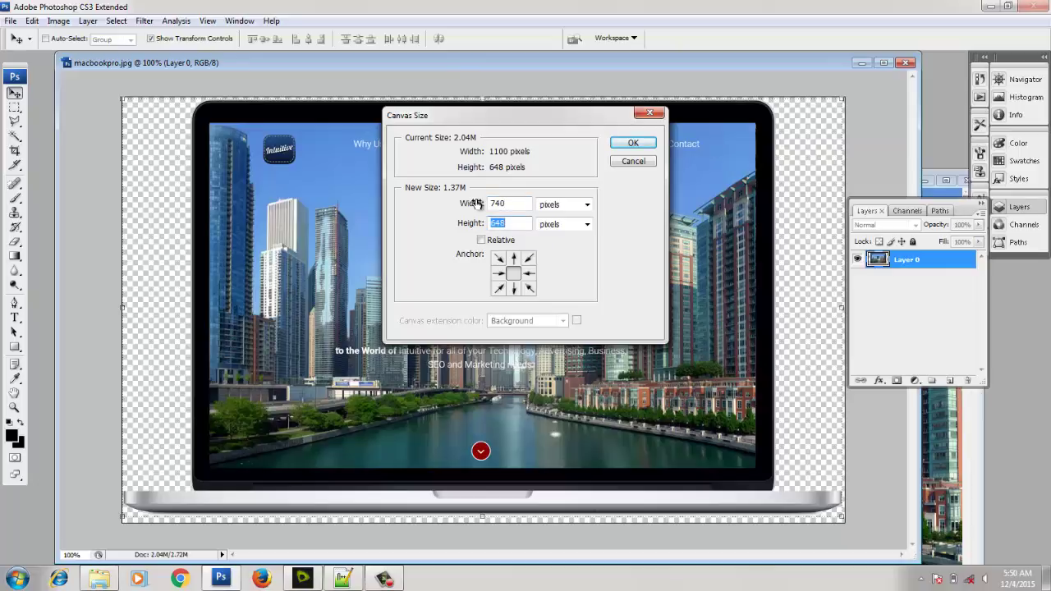
{"action": "type", "text": "380"}
{"action": "key", "text": "Return"}
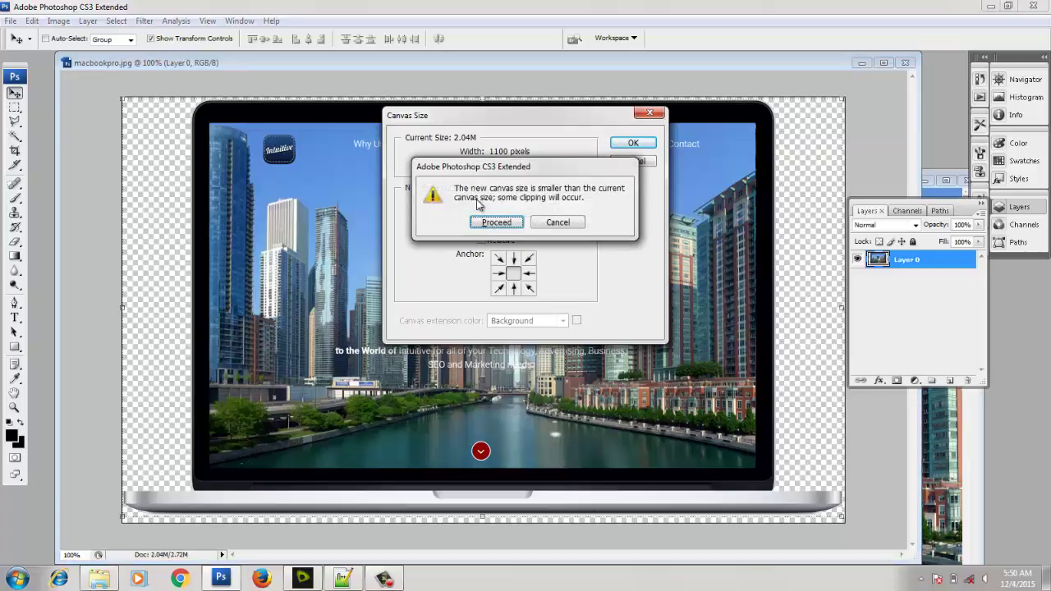
{"action": "key", "text": "Return"}
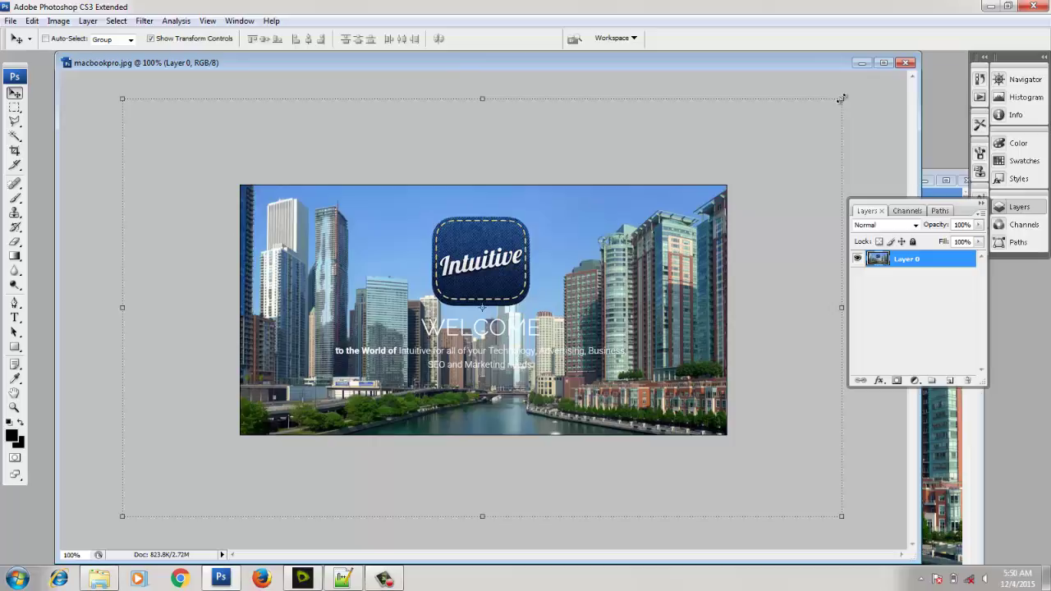
Scale the MacBook composite down and nudge it until it sits centred in the 740 × 380 canvas
{"action": "left_click_drag", "start_coordinate": [841, 98], "coordinate": [696, 196]}
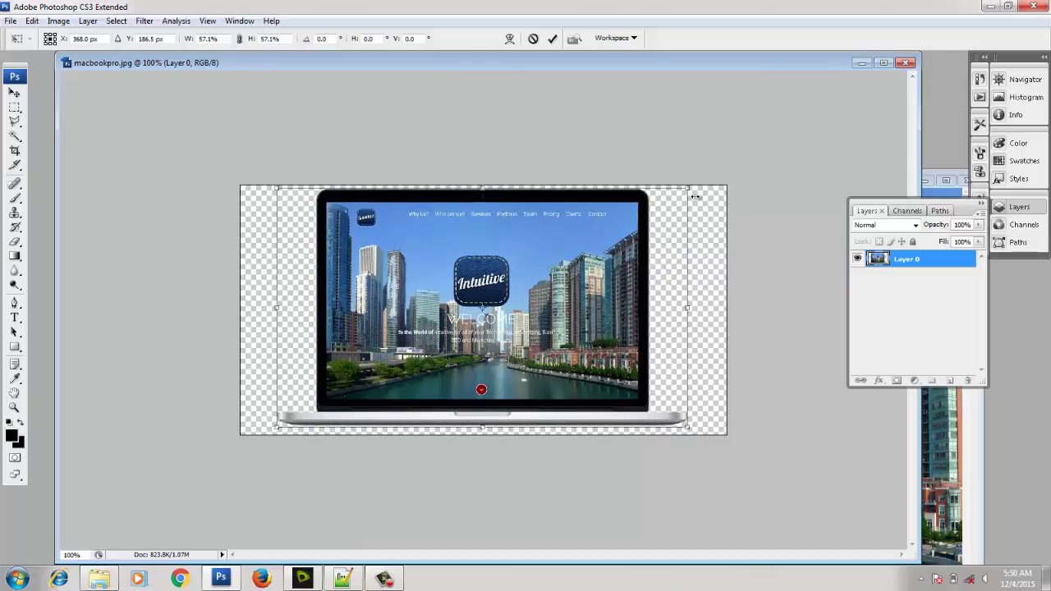
{"action": "key", "text": "Down"}
{"action": "key", "text": "Down"}
{"action": "key", "text": "Down"}
{"action": "key", "text": "Down"}
{"action": "key", "text": "Down"}
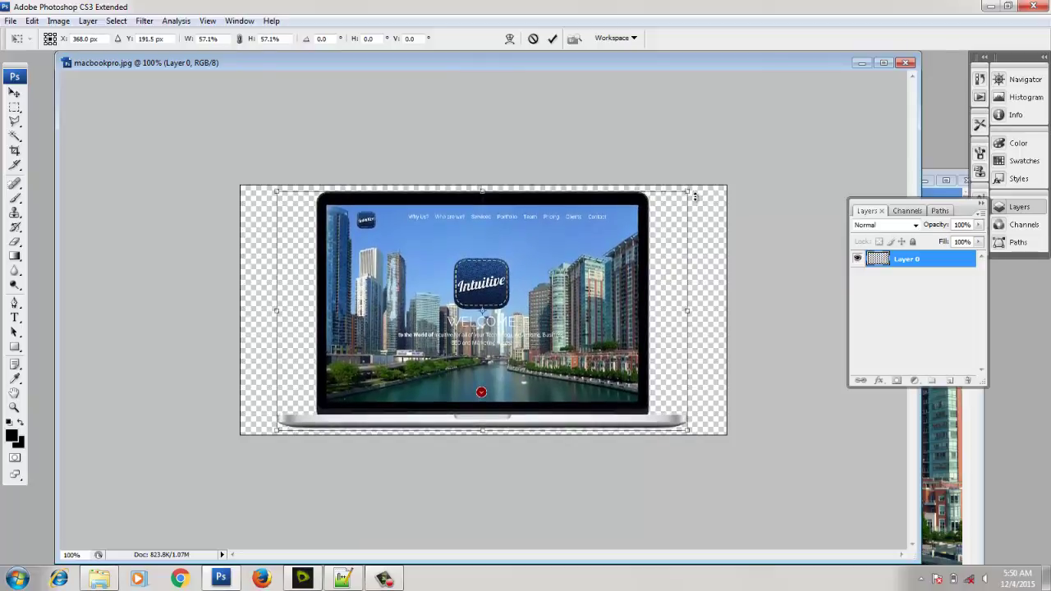
{"action": "key", "text": "Up"}
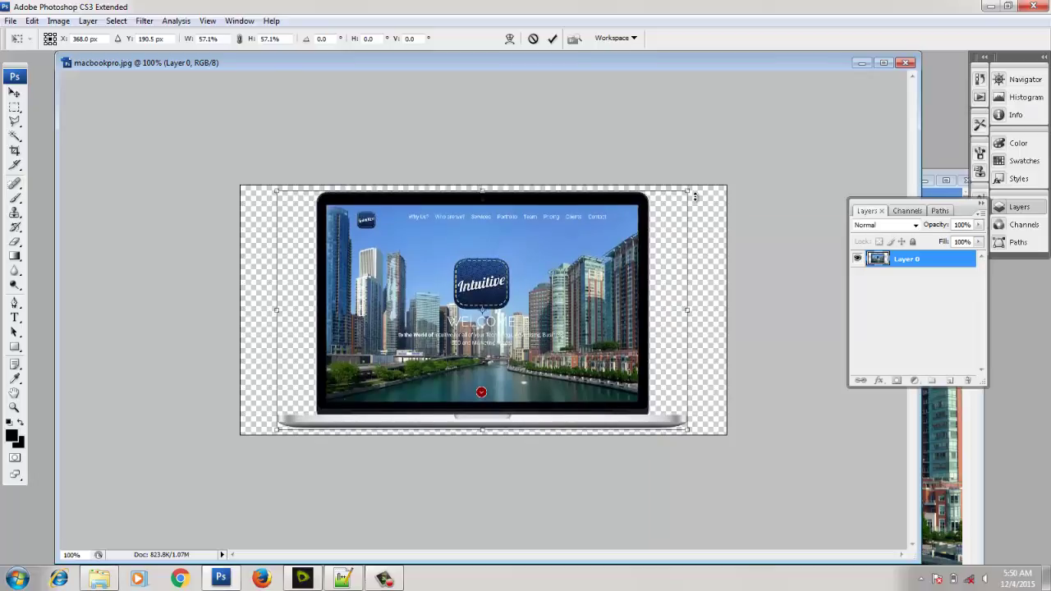
{"action": "key", "text": "Up"}
{"action": "key", "text": "Up"}
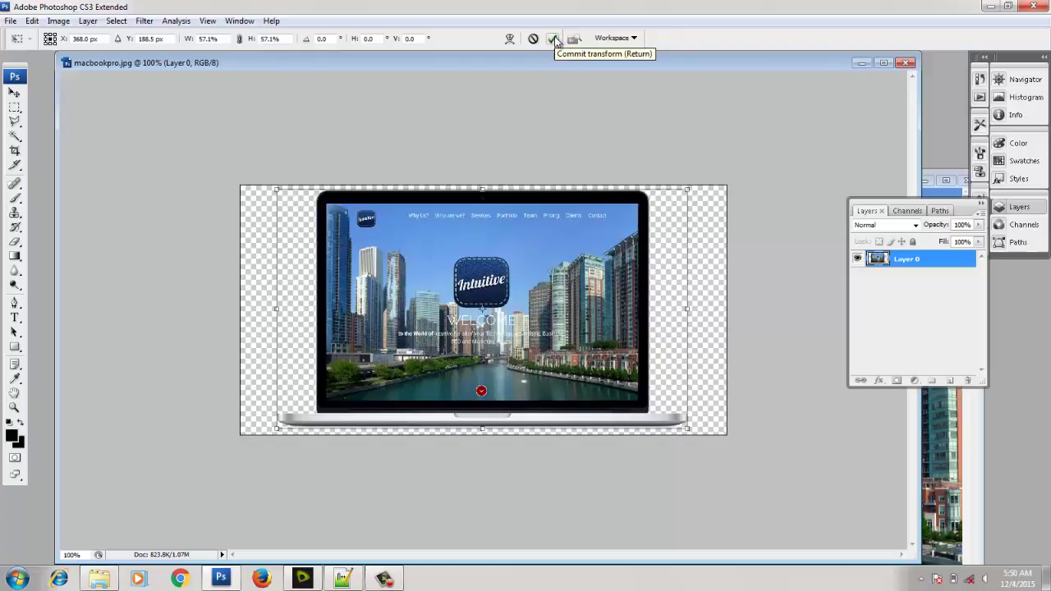
{"action": "left_click", "coordinate": [555, 38]}
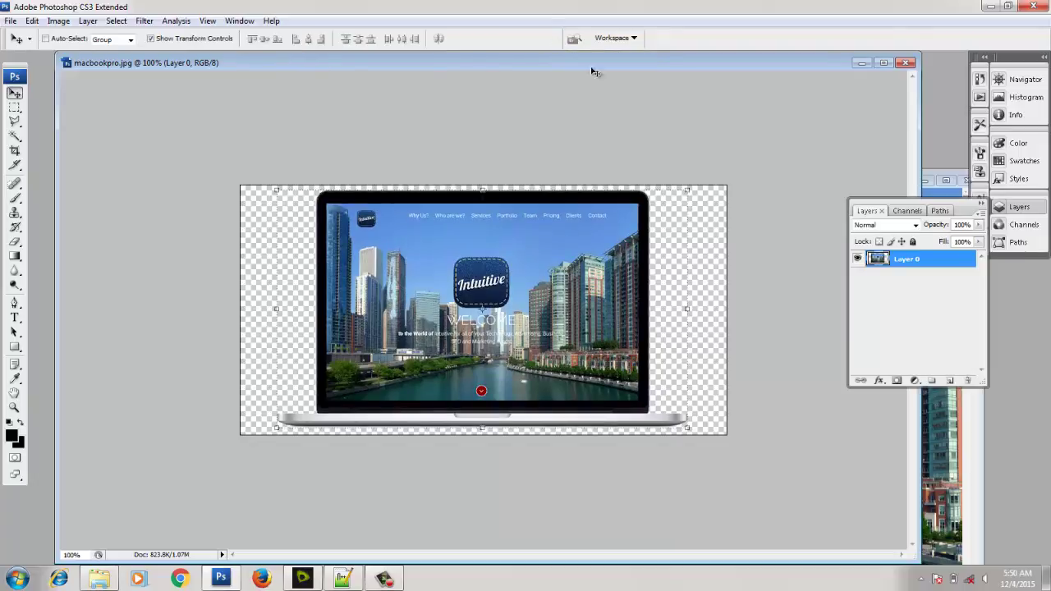
{"action": "left_click", "coordinate": [15, 108]}
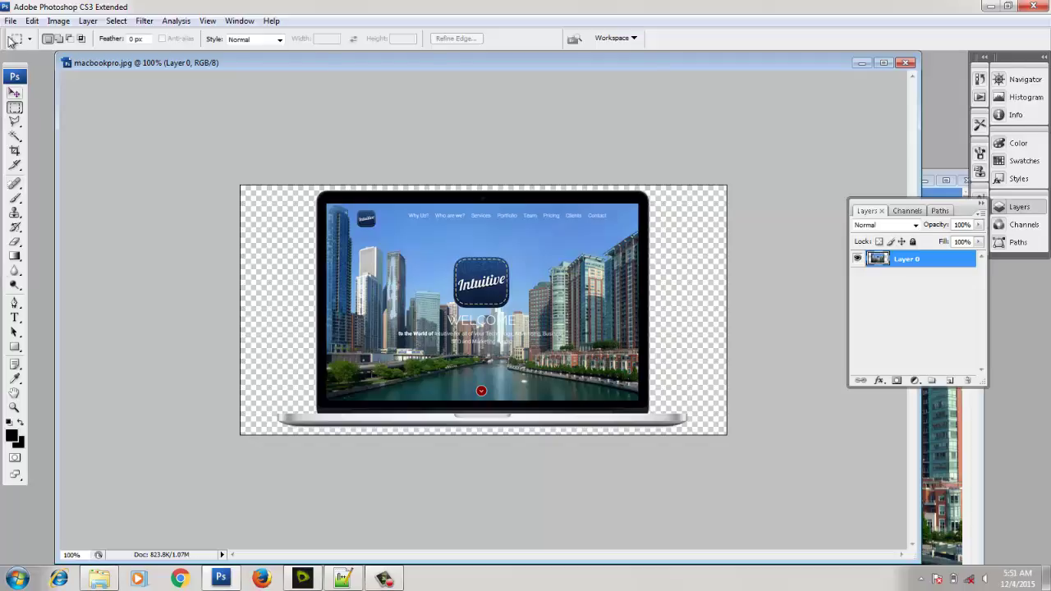
Save the image to the Desktop as macbookpro.png, a PNG with Interlace set to None
{"action": "left_click", "coordinate": [8, 20]}
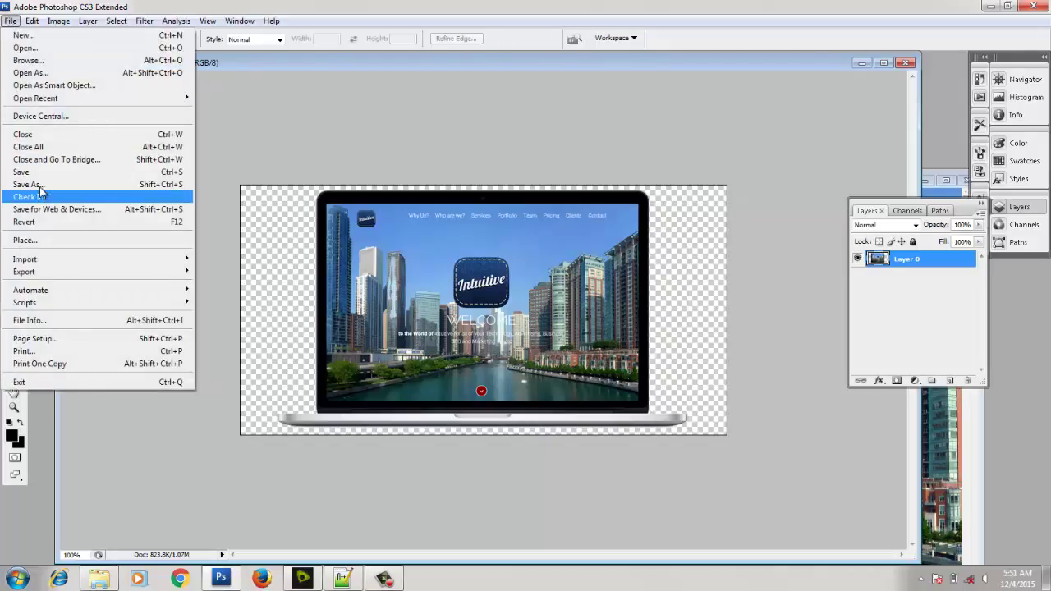
{"action": "left_click", "coordinate": [39, 188]}
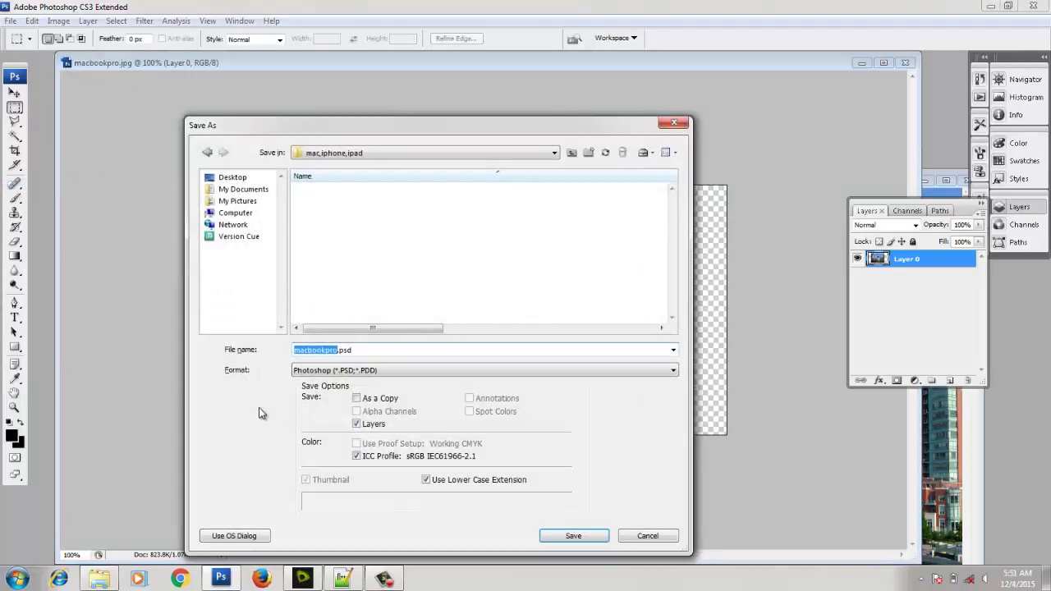
{"action": "left_click", "coordinate": [312, 371]}
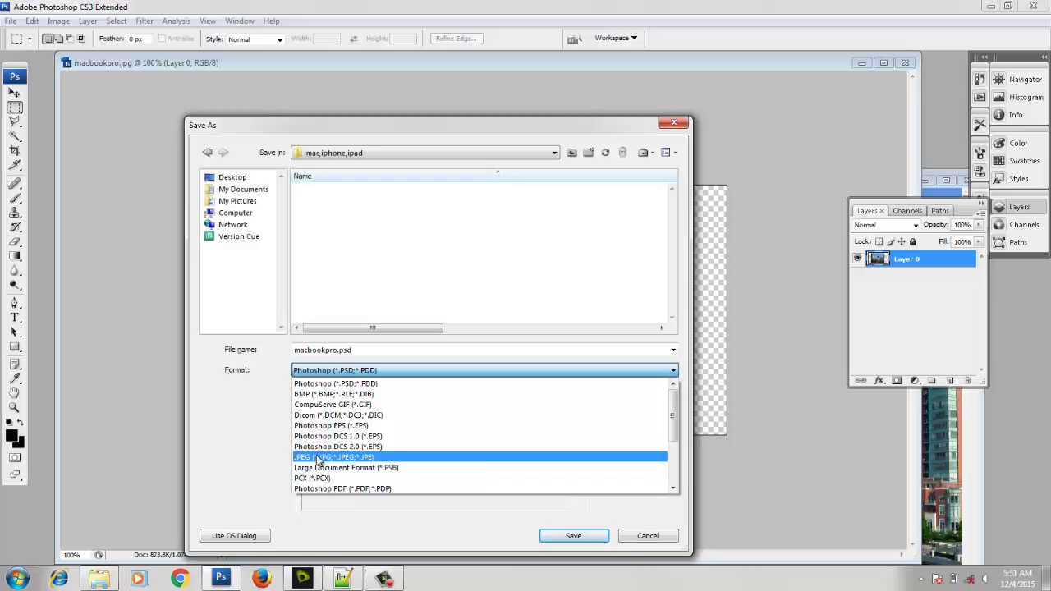
{"action": "left_click_drag", "start_coordinate": [673, 401], "coordinate": [673, 447]}
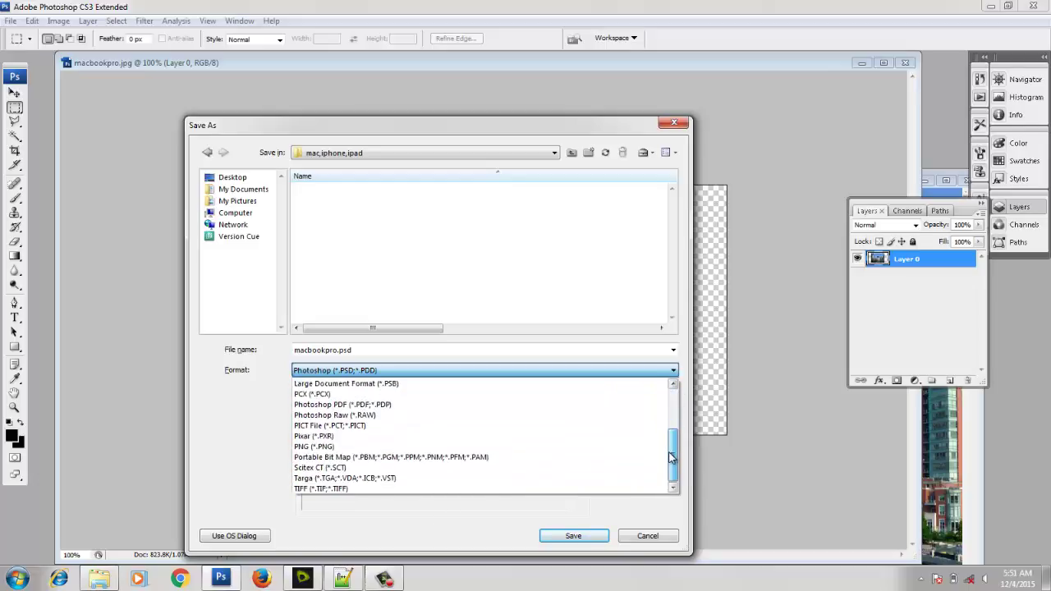
{"action": "left_click", "coordinate": [378, 448]}
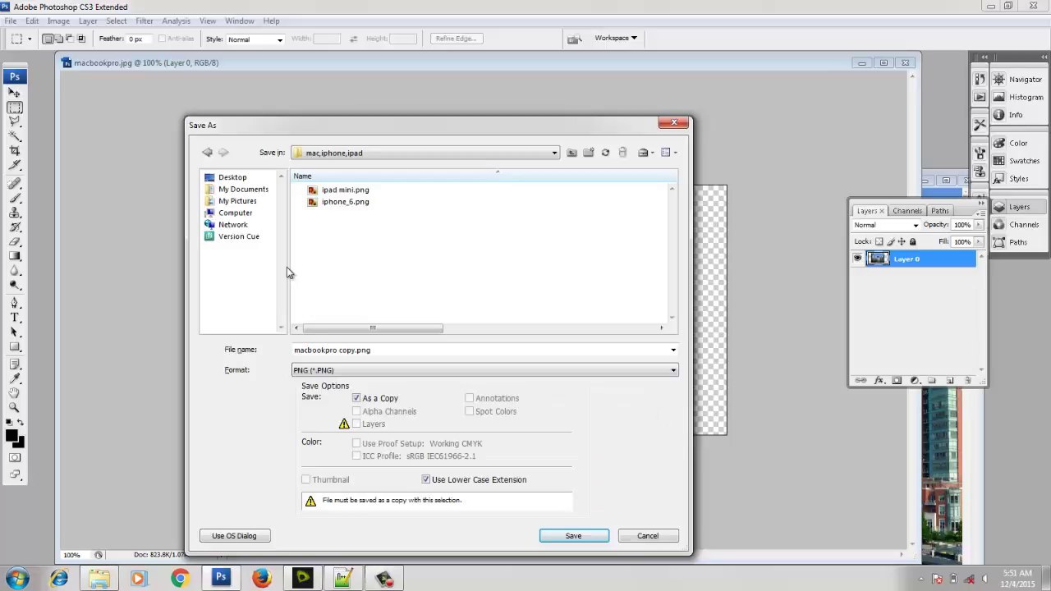
{"action": "left_click", "coordinate": [241, 181]}
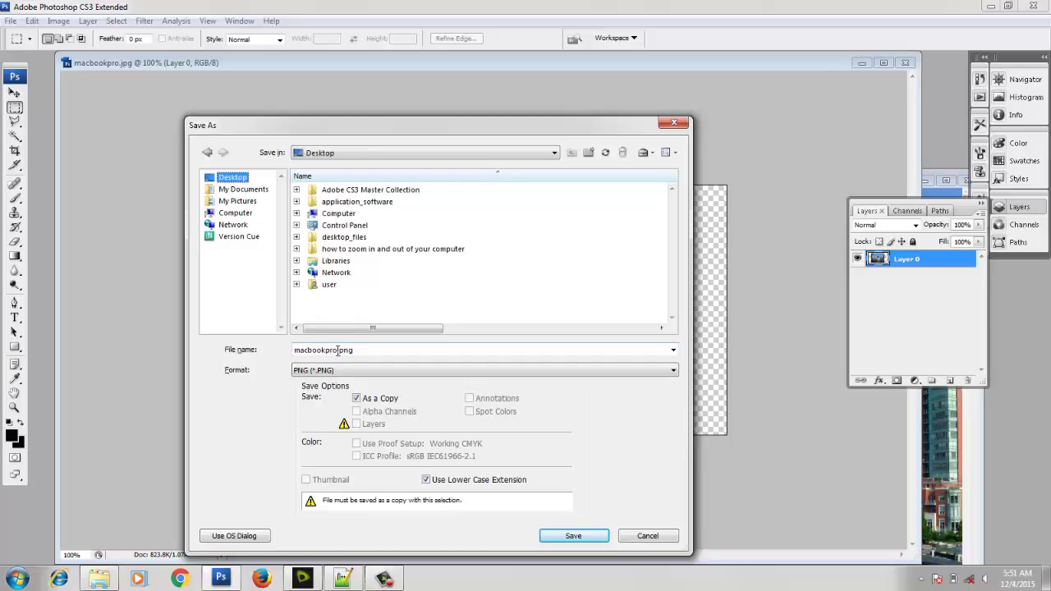
{"action": "left_click", "coordinate": [586, 535]}
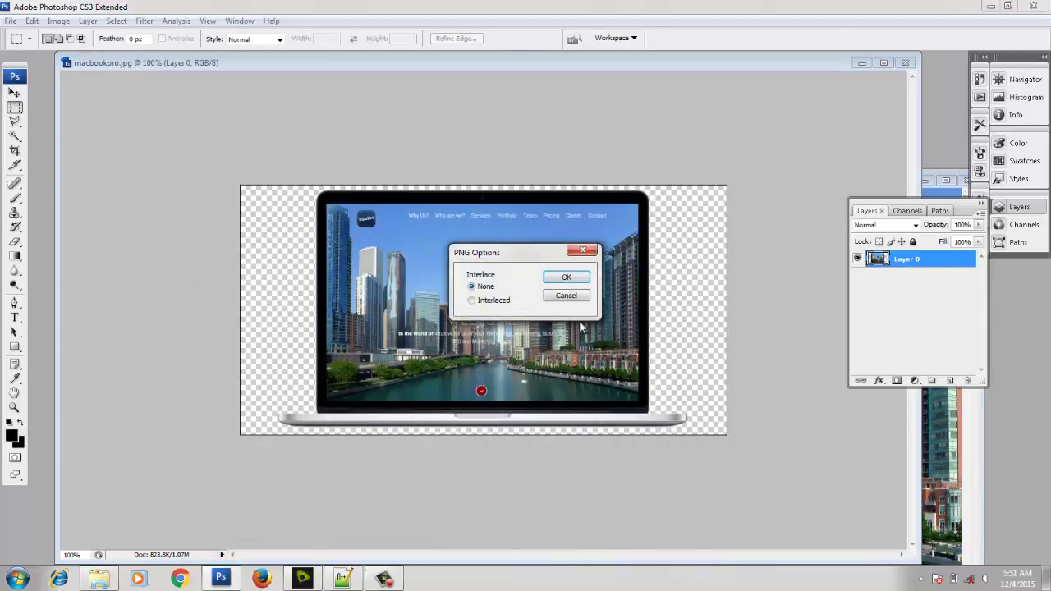
{"action": "left_click", "coordinate": [567, 277]}
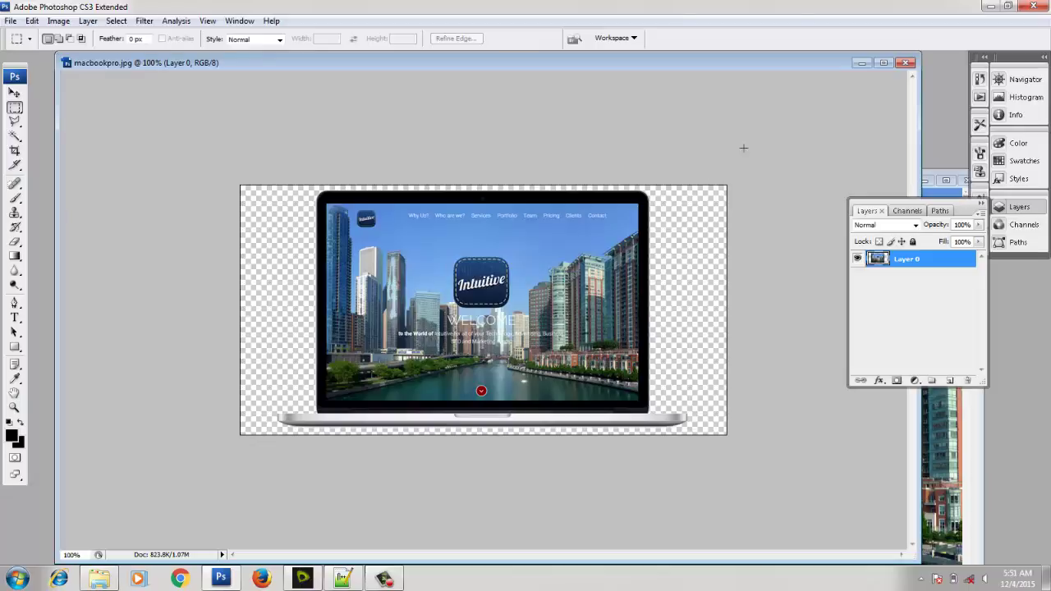
Minimize Photoshop and open macbookpro.png from the Desktop in Windows Photo Viewer
{"action": "left_click", "coordinate": [988, 7]}
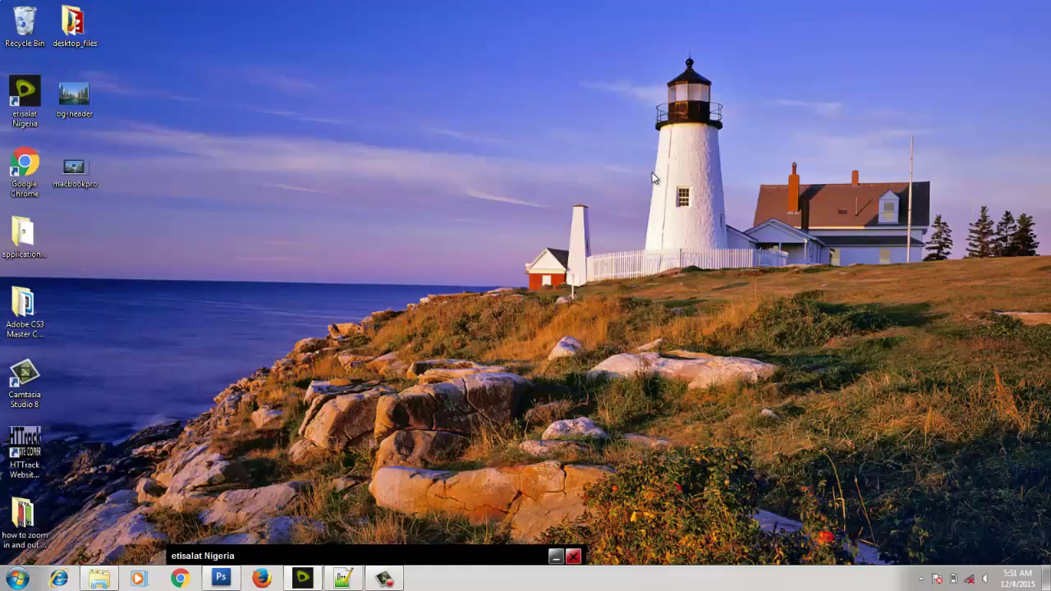
{"action": "left_click", "coordinate": [71, 173]}
{"action": "right_click", "coordinate": [71, 174]}
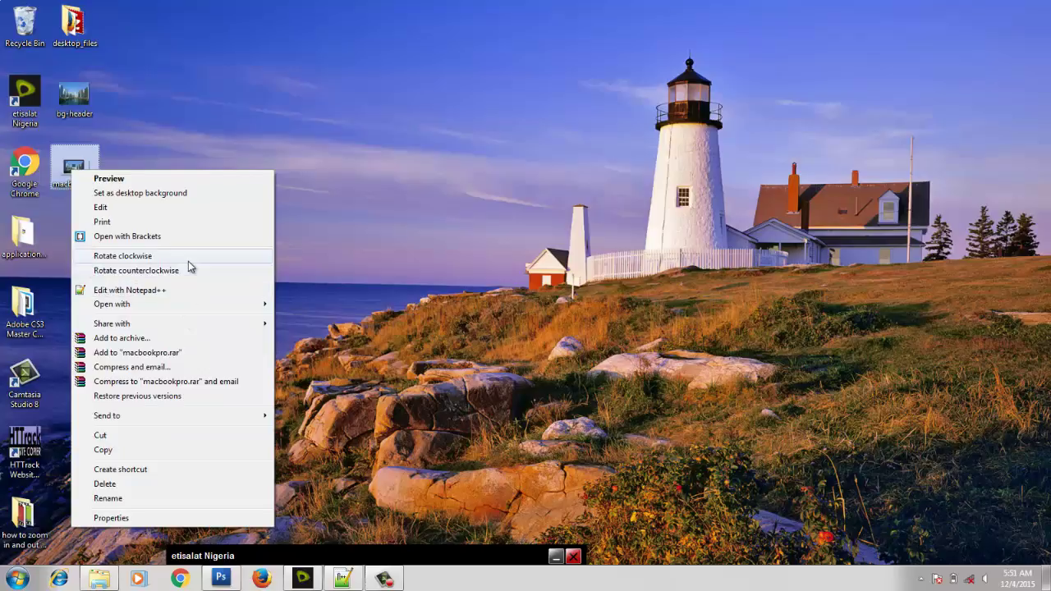
{"action": "mouse_move", "coordinate": [187, 304]}
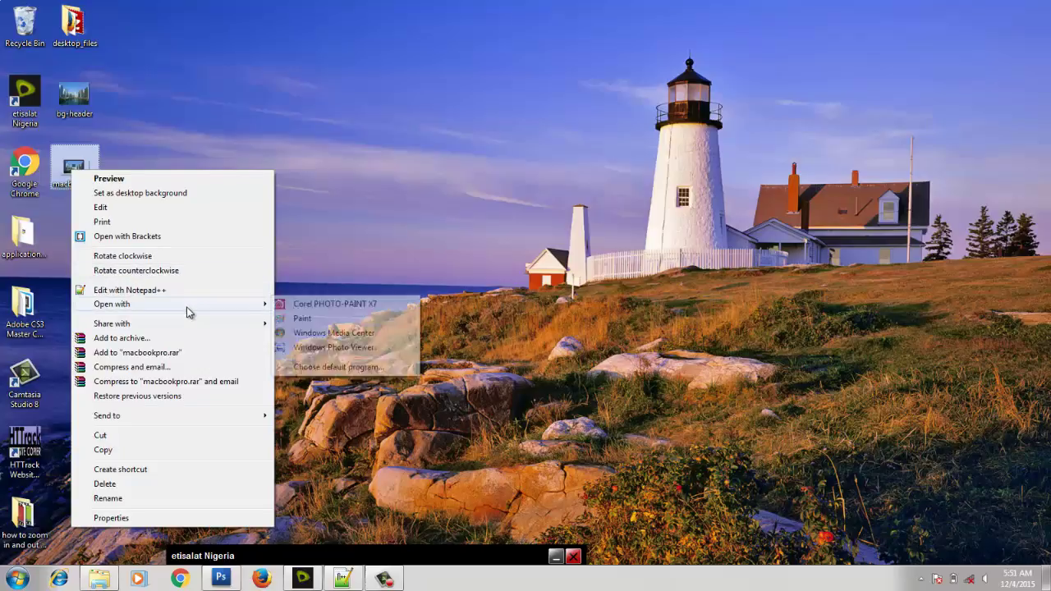
{"action": "left_click", "coordinate": [313, 348]}
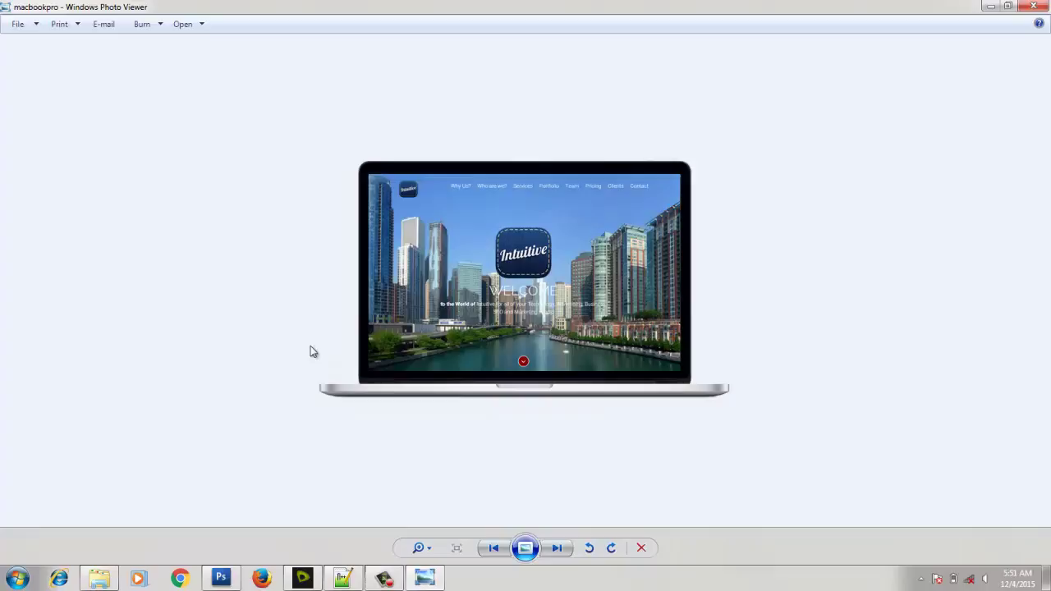